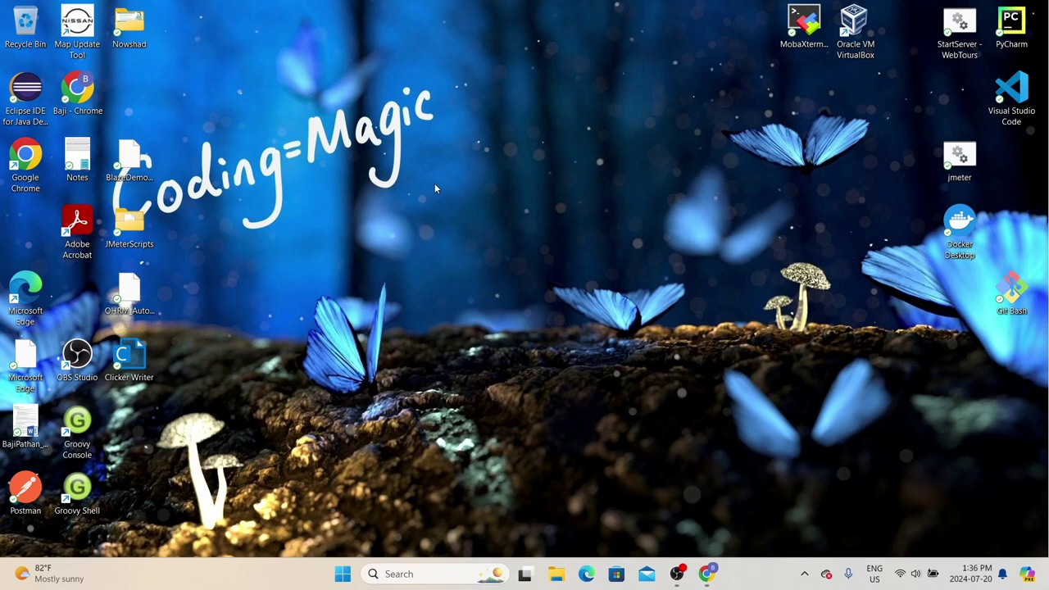
Step: Bring up the easyTravel page, highlight the multi-tier .NET and Java phrase, and scroll to Download
{"action": "key", "text": "alt+Tab"}
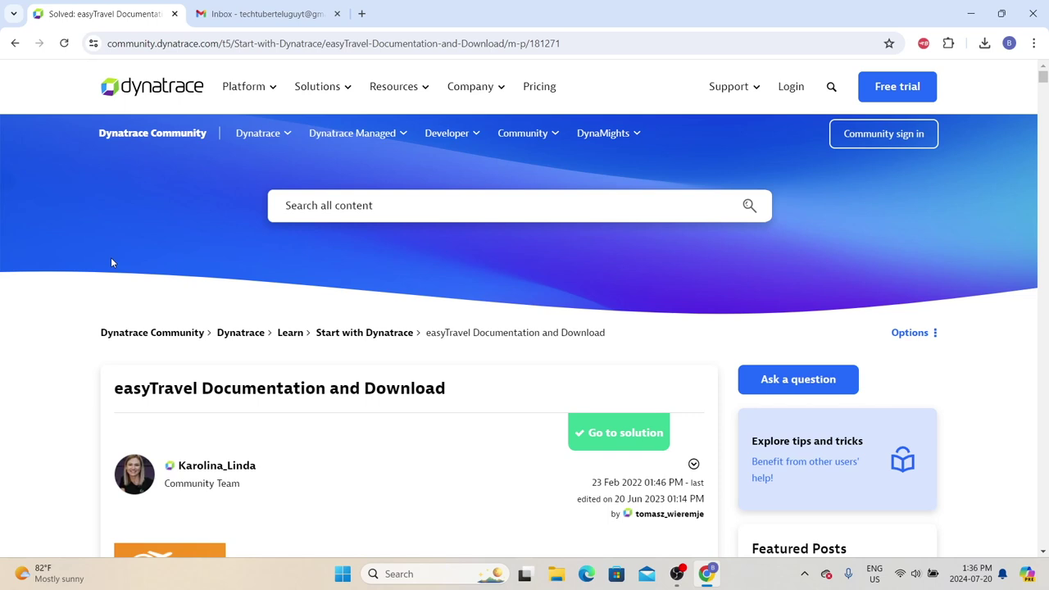
{"action": "scroll", "coordinate": [112, 263], "scroll_direction": "down", "scroll_amount": 5}
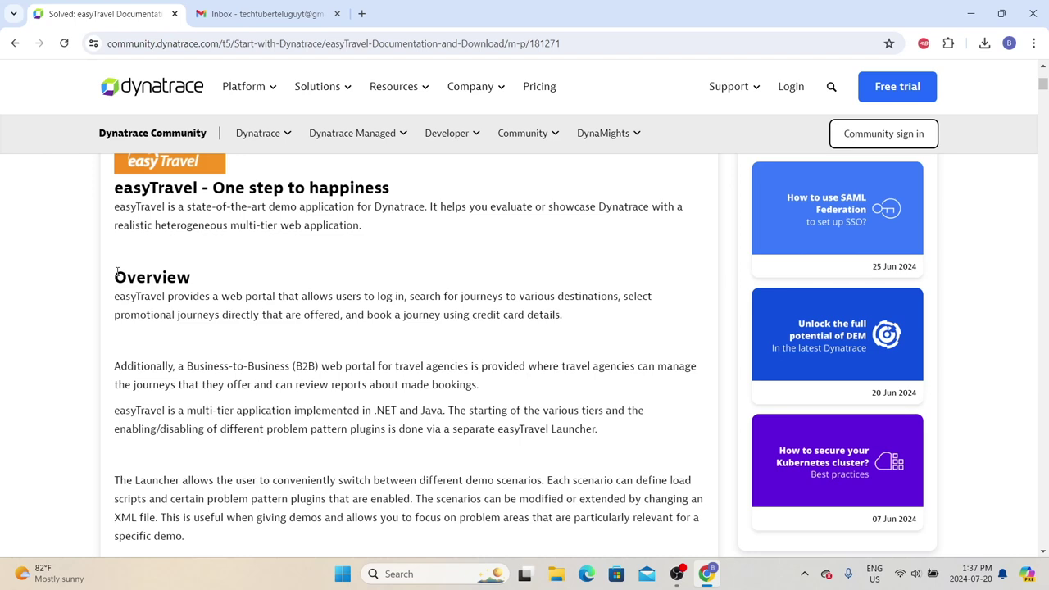
{"action": "left_click_drag", "start_coordinate": [164, 410], "coordinate": [307, 410]}
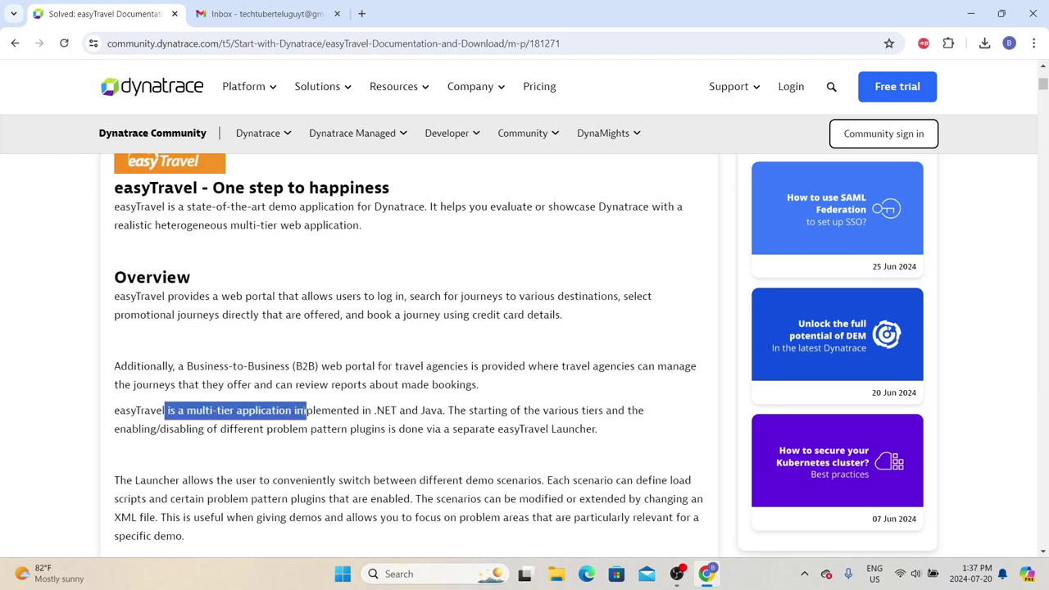
{"action": "left_click_drag", "start_coordinate": [431, 410], "coordinate": [305, 410]}
{"action": "scroll", "coordinate": [255, 414], "scroll_direction": "down", "scroll_amount": 4}
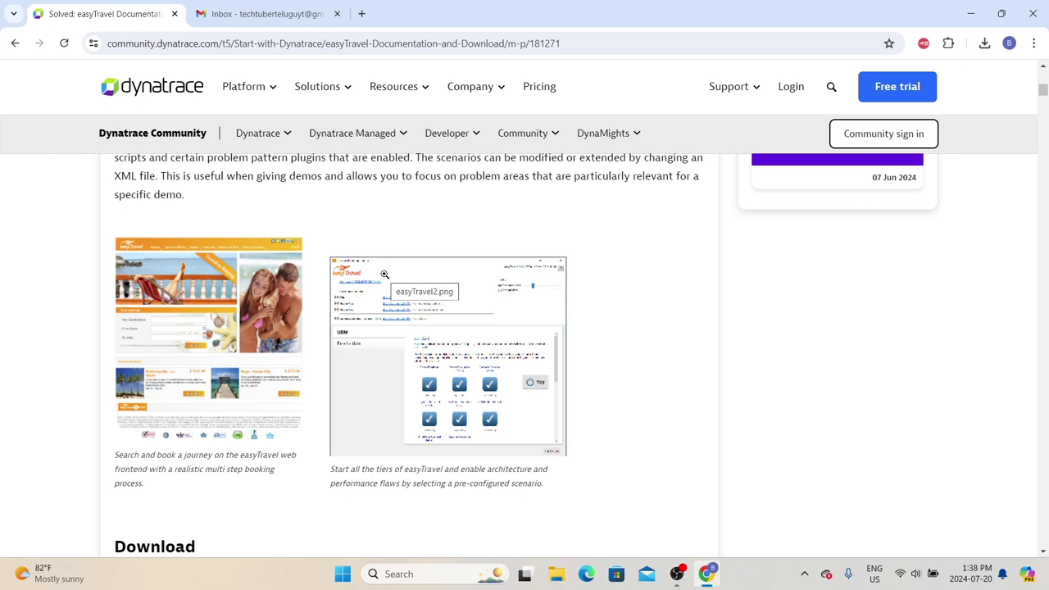
Step: Scroll to the Install easyTravel section and briefly highlight the Prerequisites heading
{"action": "scroll", "coordinate": [385, 274], "scroll_direction": "down", "scroll_amount": 4}
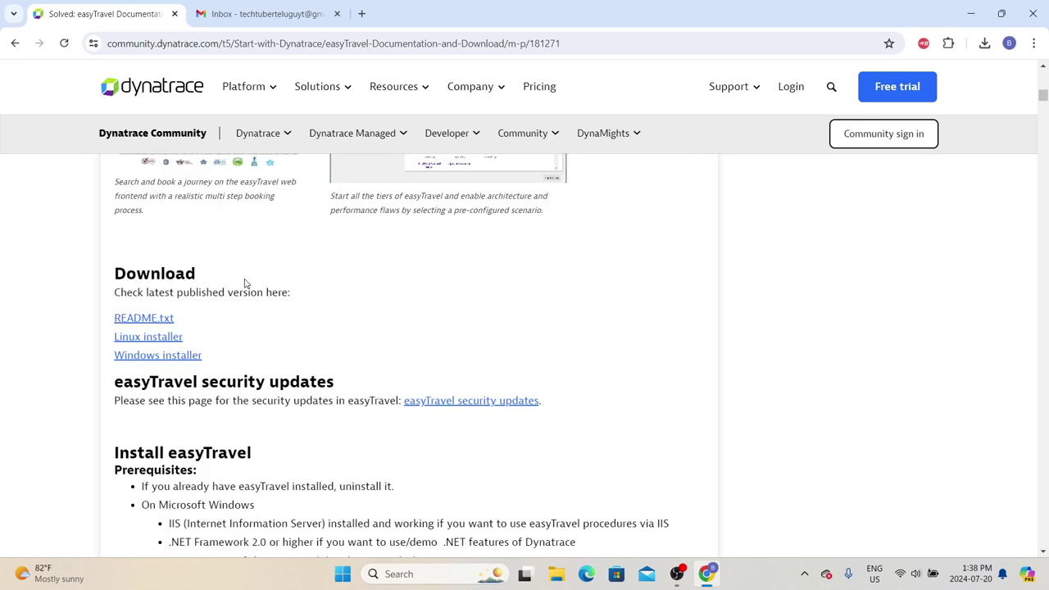
{"action": "scroll", "coordinate": [210, 286], "scroll_direction": "up", "scroll_amount": 1}
{"action": "scroll", "coordinate": [209, 286], "scroll_direction": "down", "scroll_amount": 3}
{"action": "left_click_drag", "start_coordinate": [121, 197], "coordinate": [187, 283]}
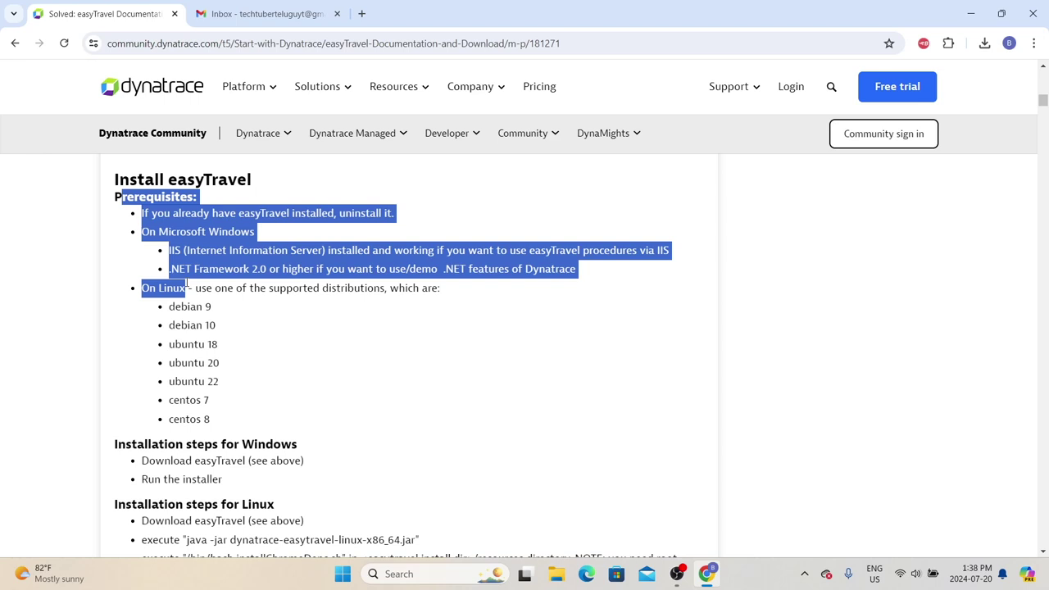
{"action": "left_click", "coordinate": [176, 231]}
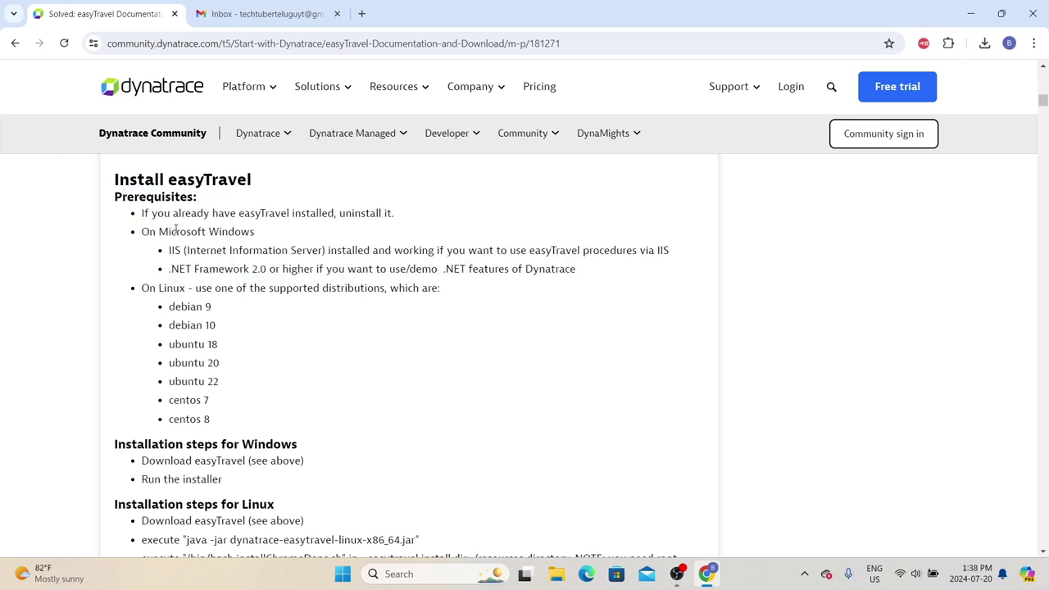
Step: Highlight the two Windows prerequisites, then mark just the IIS requirement
{"action": "left_click_drag", "start_coordinate": [170, 250], "coordinate": [596, 271]}
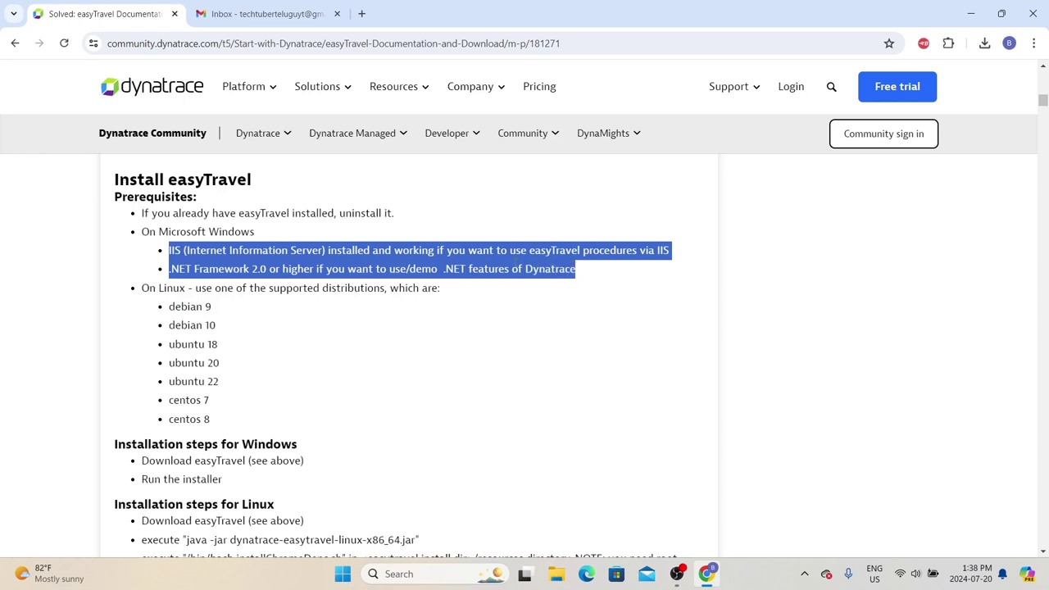
{"action": "left_click", "coordinate": [246, 256]}
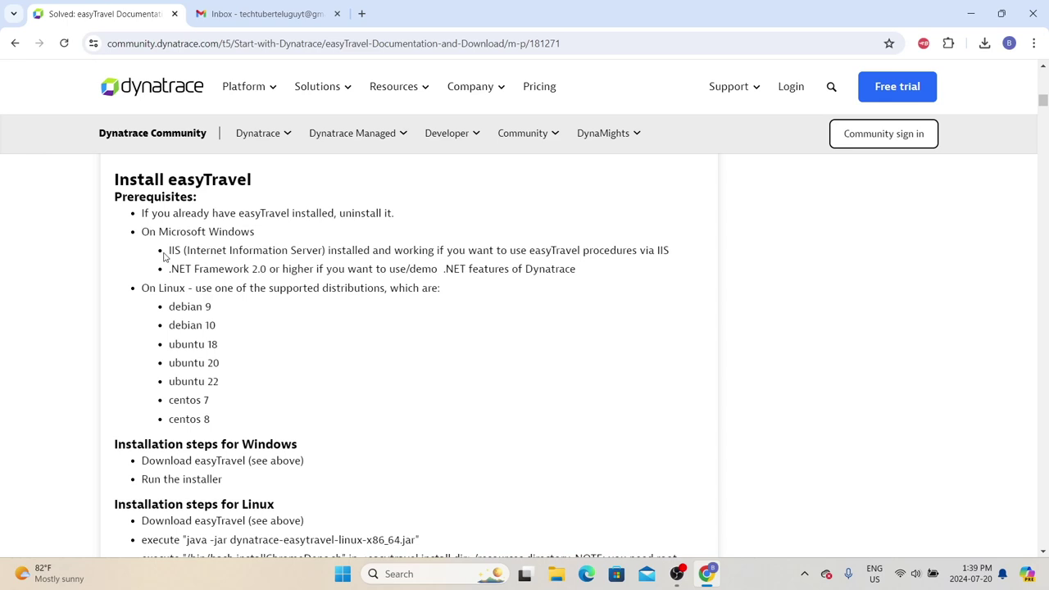
{"action": "left_click_drag", "start_coordinate": [168, 255], "coordinate": [196, 253]}
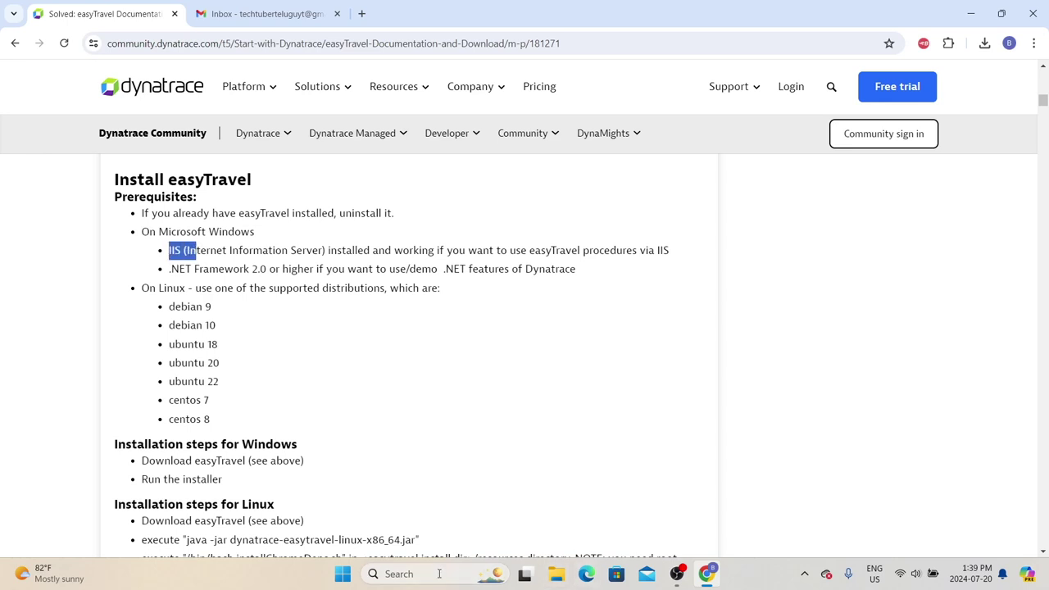
{"action": "left_click", "coordinate": [461, 574]}
{"action": "type", "text": "turn"}
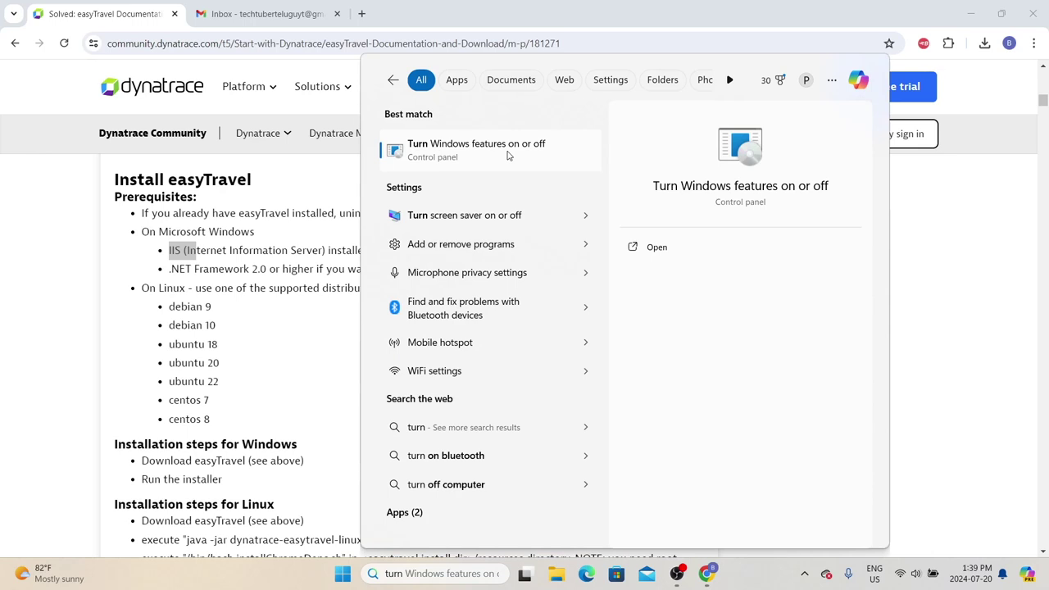
{"action": "left_click", "coordinate": [508, 155]}
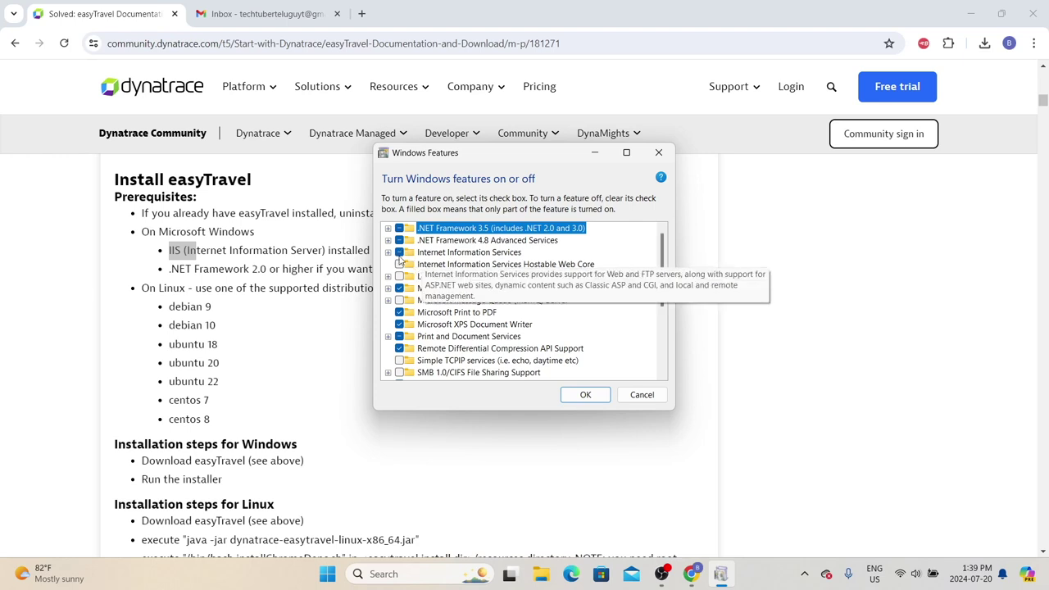
{"action": "key", "text": "Escape"}
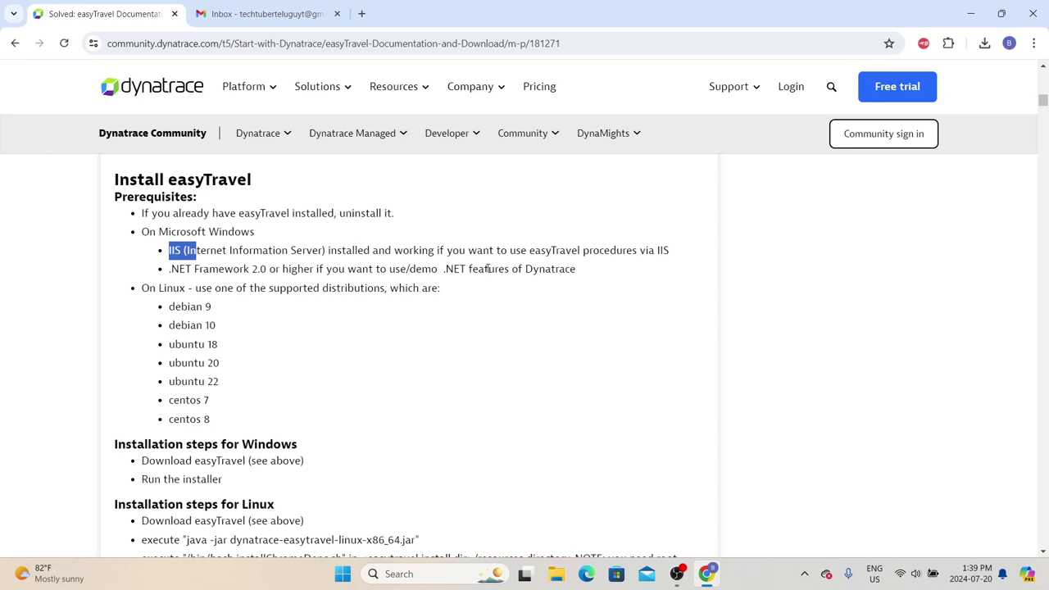
Step: Highlight the supported Linux distributions list and the Windows installation steps heading
{"action": "scroll", "coordinate": [489, 268], "scroll_direction": "down", "scroll_amount": 1}
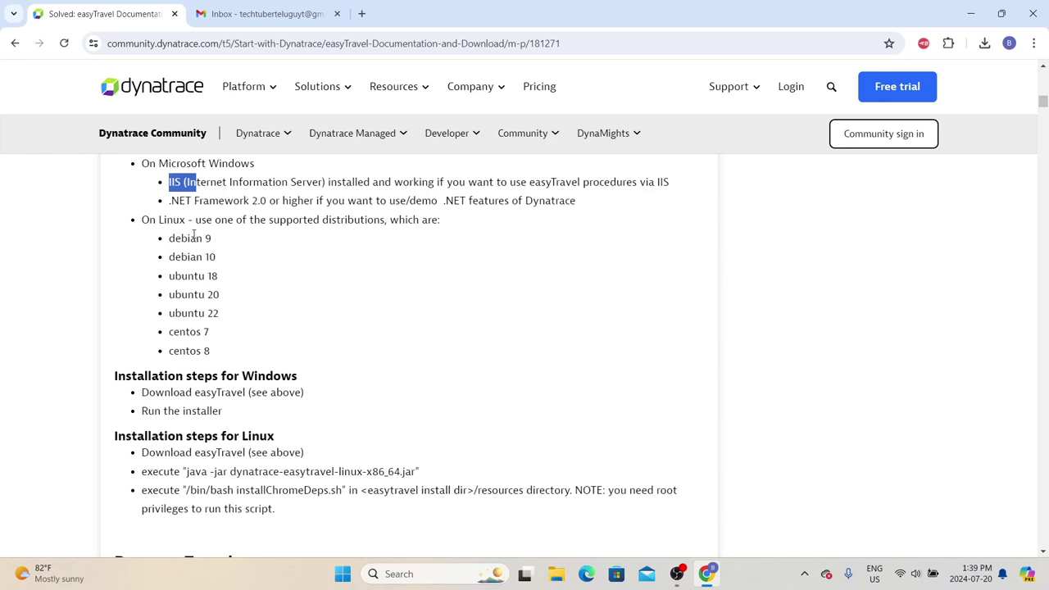
{"action": "left_click_drag", "start_coordinate": [169, 237], "coordinate": [229, 363]}
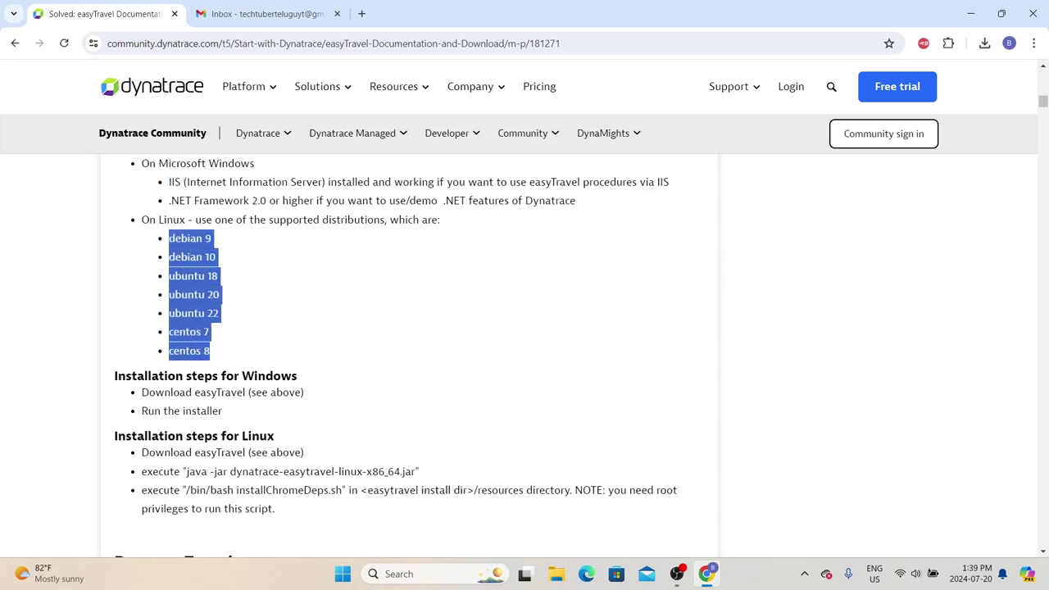
{"action": "scroll", "coordinate": [185, 353], "scroll_direction": "down", "scroll_amount": 2}
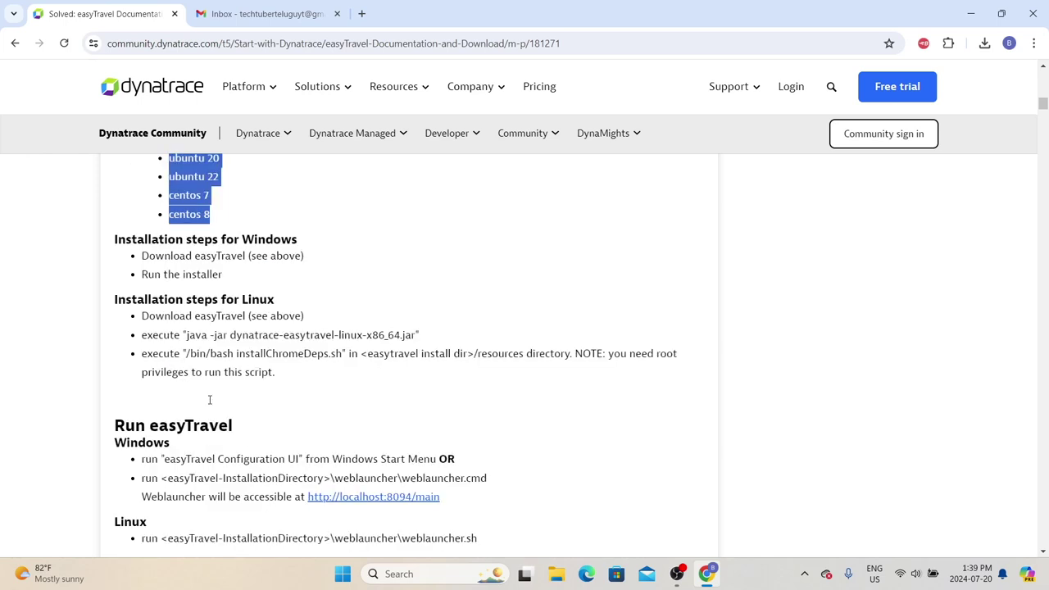
{"action": "left_click_drag", "start_coordinate": [118, 239], "coordinate": [303, 250]}
{"action": "left_click", "coordinate": [265, 300]}
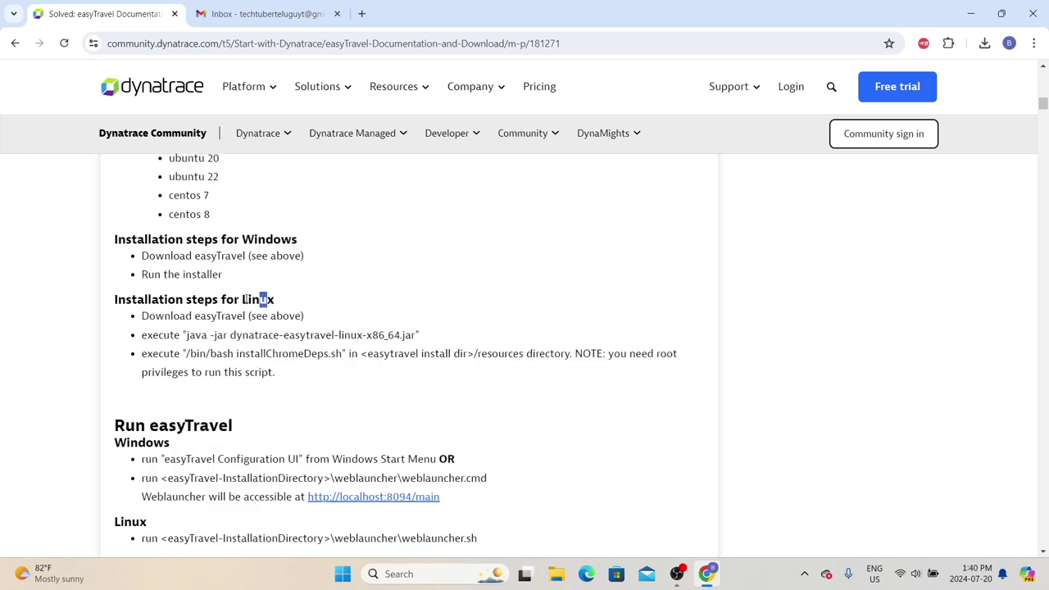
Step: Scroll down to the Install OneAgent section
{"action": "scroll", "coordinate": [260, 328], "scroll_direction": "down", "scroll_amount": 5}
{"action": "scroll", "coordinate": [254, 345], "scroll_direction": "up", "scroll_amount": 2}
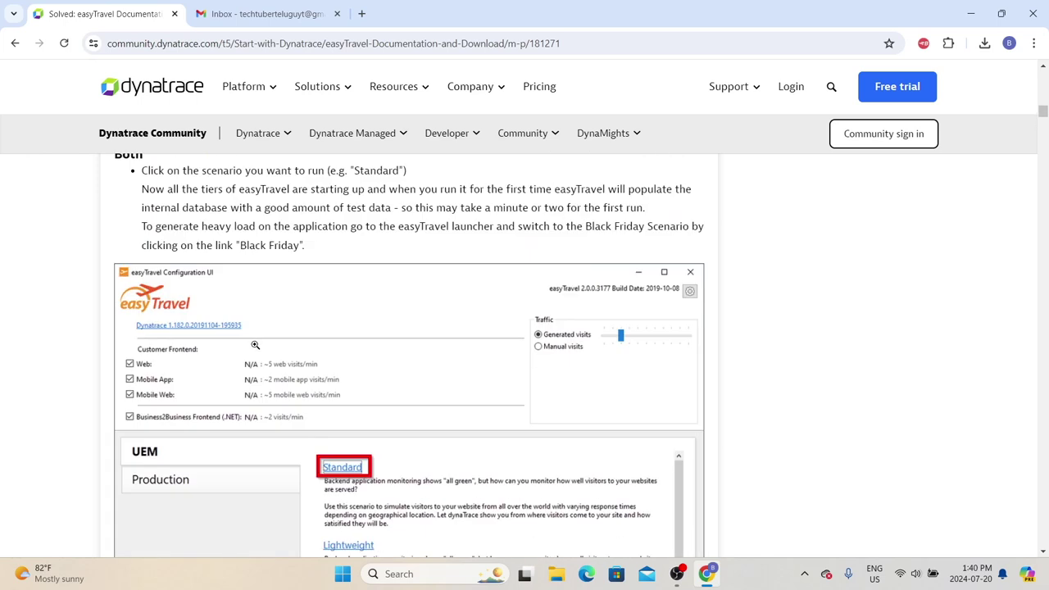
{"action": "scroll", "coordinate": [254, 345], "scroll_direction": "down", "scroll_amount": 15}
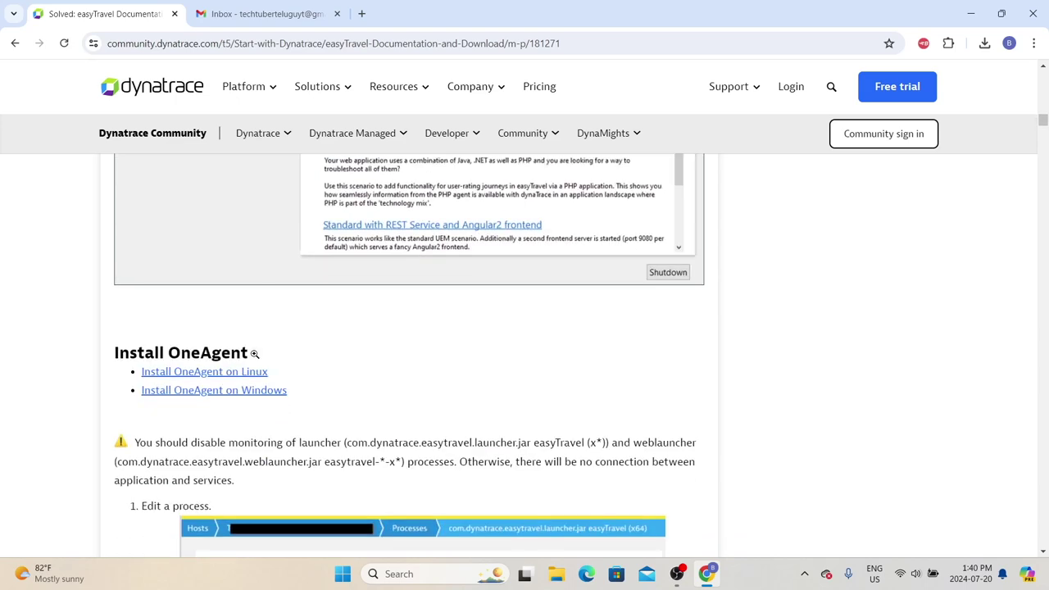
Step: At the Architecture section, highlight the intro line and the Java processes bullet
{"action": "scroll", "coordinate": [252, 355], "scroll_direction": "down", "scroll_amount": 15}
{"action": "scroll", "coordinate": [230, 344], "scroll_direction": "up", "scroll_amount": 3}
{"action": "scroll", "coordinate": [205, 336], "scroll_direction": "down", "scroll_amount": 6}
{"action": "scroll", "coordinate": [205, 336], "scroll_direction": "up", "scroll_amount": 2}
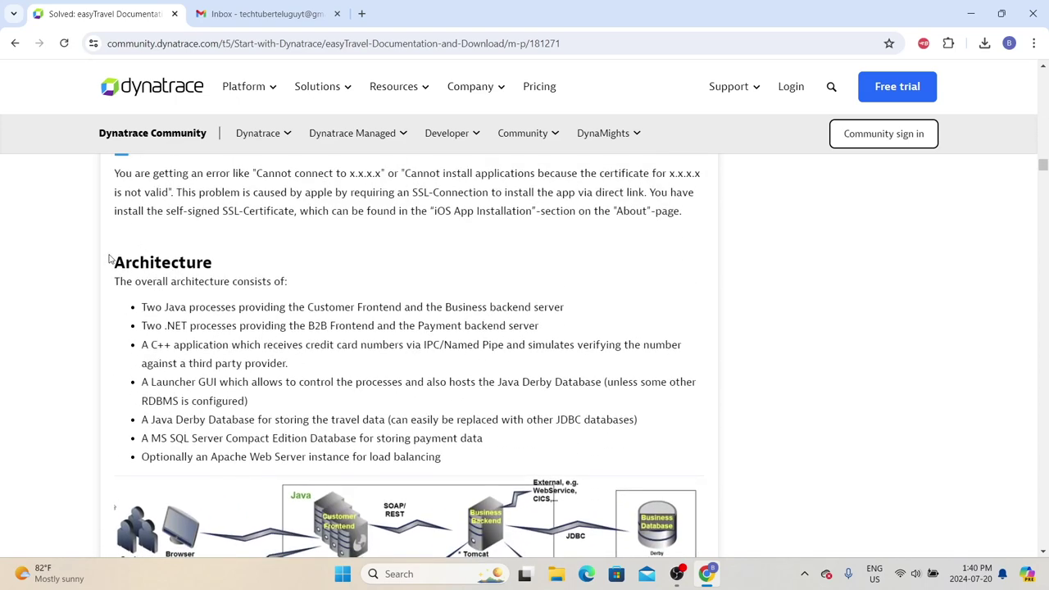
{"action": "left_click_drag", "start_coordinate": [112, 260], "coordinate": [287, 280]}
{"action": "left_click_drag", "start_coordinate": [140, 281], "coordinate": [309, 281]}
{"action": "left_click_drag", "start_coordinate": [142, 307], "coordinate": [408, 308]}
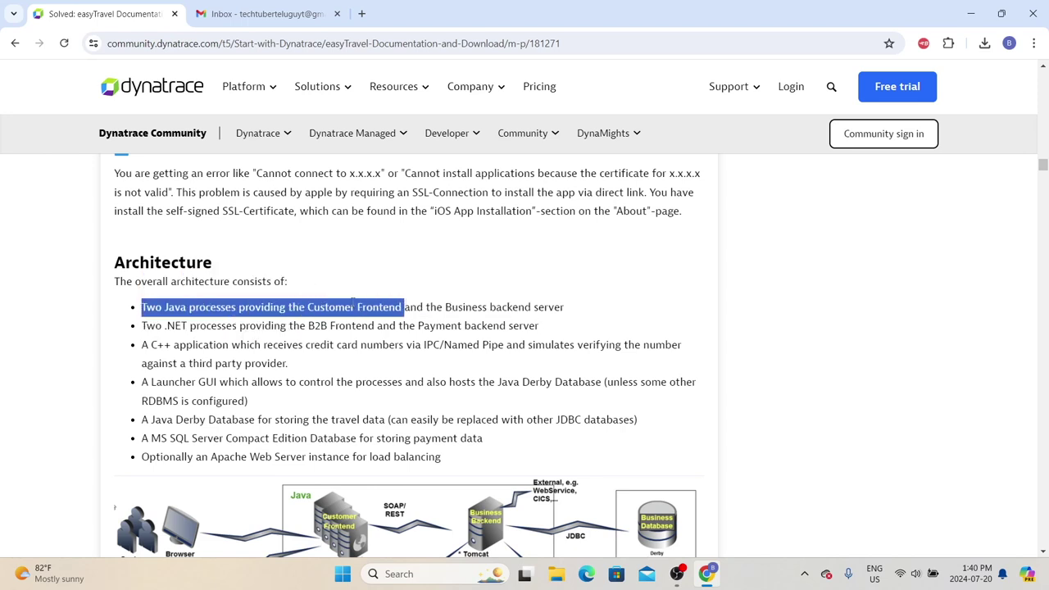
Step: Highlight the .NET processes and Java Derby bullets and scroll over the architecture diagram
{"action": "scroll", "coordinate": [492, 352], "scroll_direction": "down", "scroll_amount": 2}
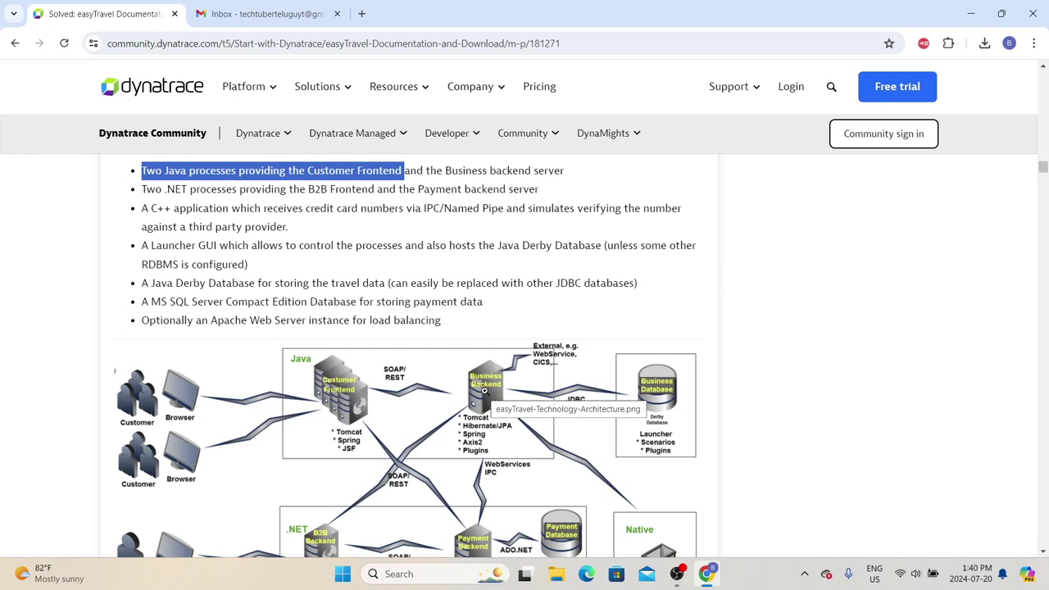
{"action": "left_click_drag", "start_coordinate": [166, 189], "coordinate": [491, 209]}
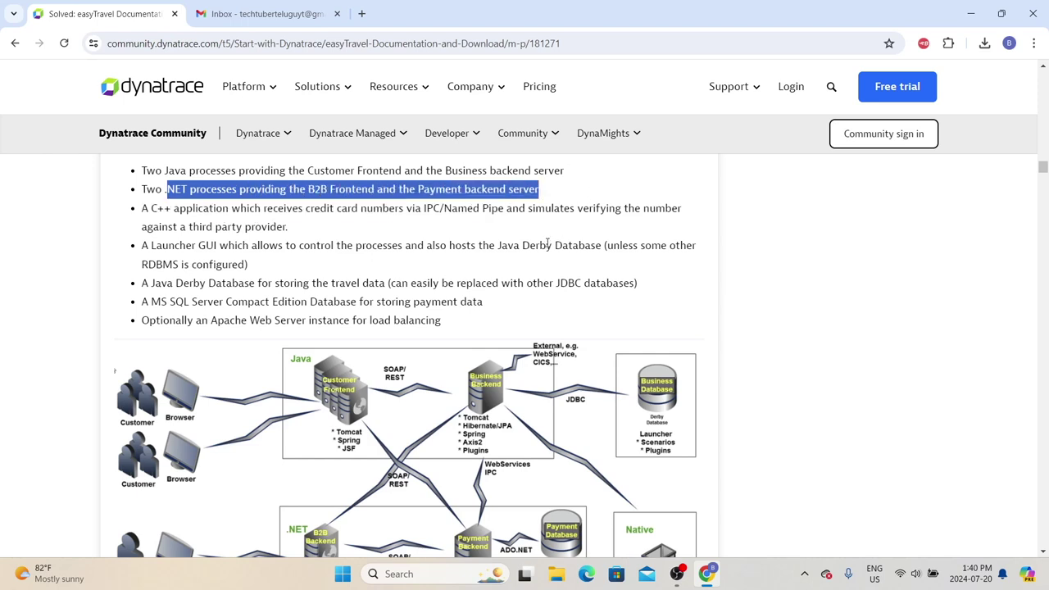
{"action": "scroll", "coordinate": [548, 244], "scroll_direction": "down", "scroll_amount": 2}
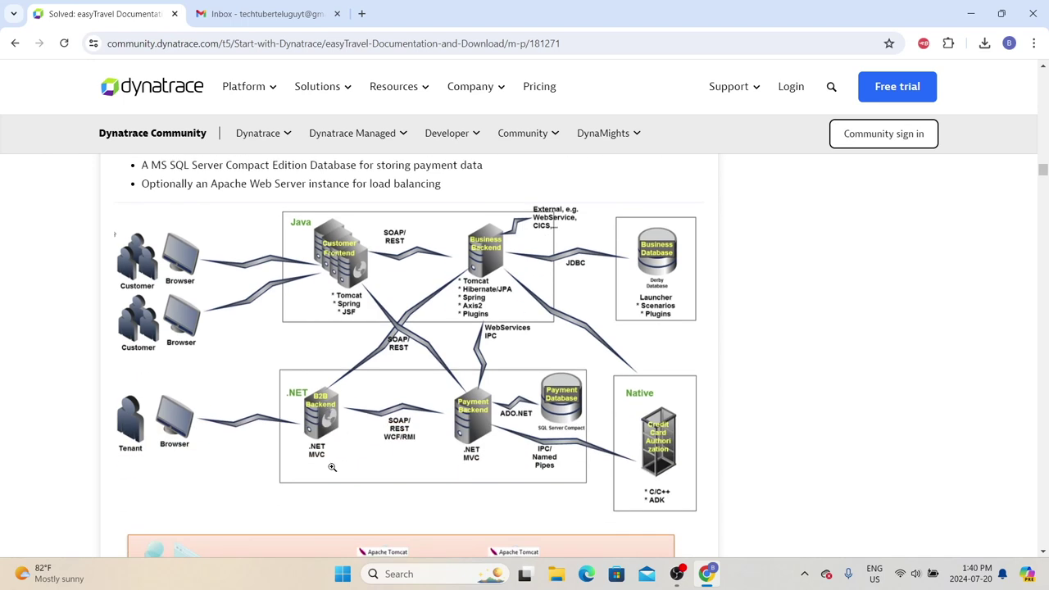
{"action": "scroll", "coordinate": [479, 427], "scroll_direction": "up", "scroll_amount": 3}
{"action": "left_click_drag", "start_coordinate": [141, 438], "coordinate": [376, 421]}
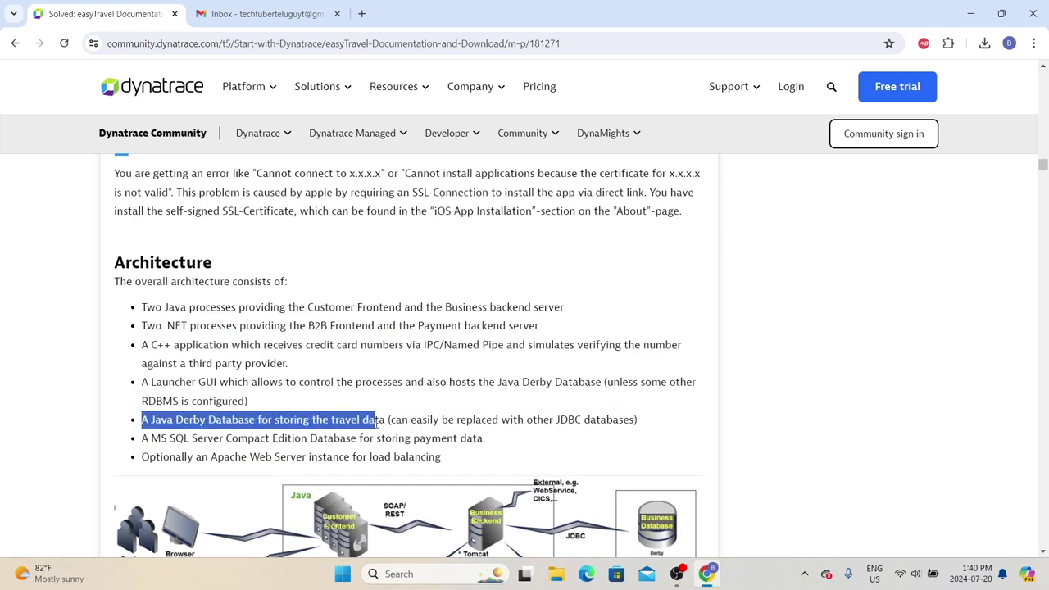
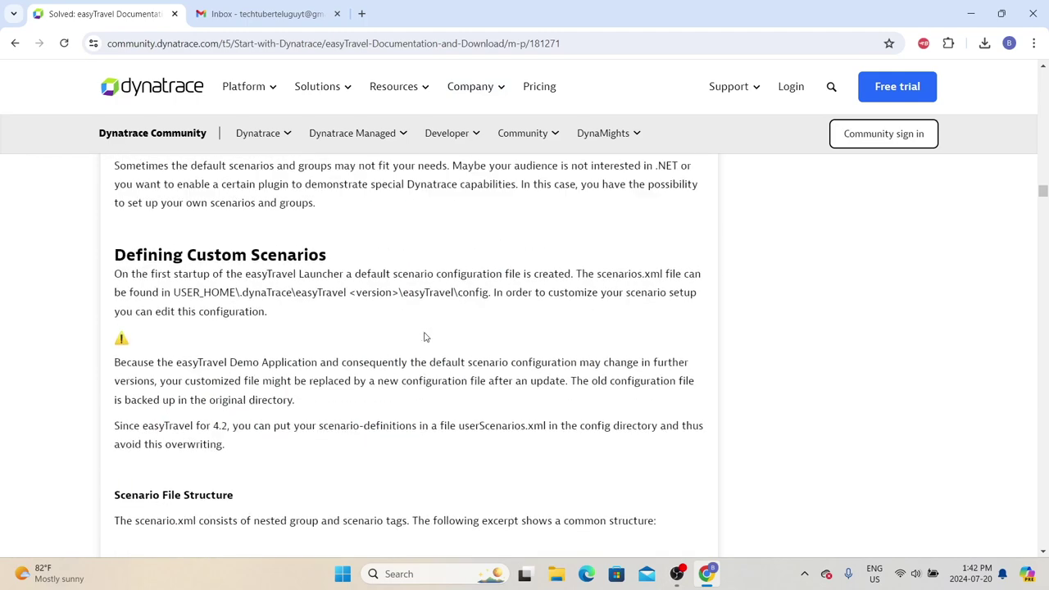
Step: Download the 714 MB easyTravel Windows installer (dynatrace-easytravel-windows-x86_64.msi) and show it in the Downloads folder
{"action": "scroll", "coordinate": [400, 344], "scroll_direction": "down", "scroll_amount": 3}
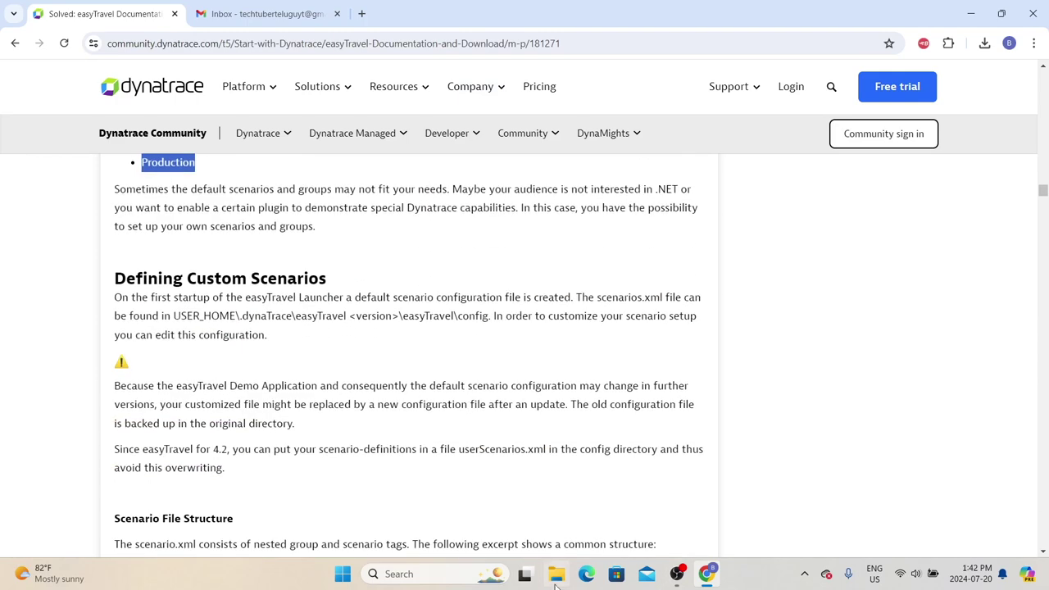
{"action": "scroll", "coordinate": [408, 308], "scroll_direction": "down", "scroll_amount": 2}
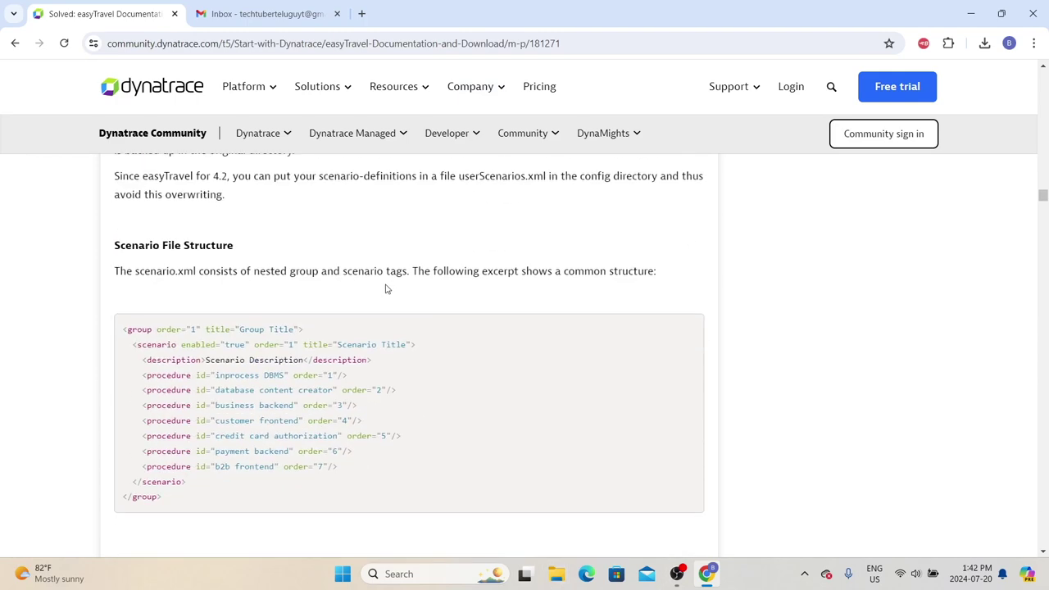
{"action": "scroll", "coordinate": [385, 289], "scroll_direction": "down", "scroll_amount": 15}
{"action": "scroll", "coordinate": [382, 370], "scroll_direction": "up", "scroll_amount": 20}
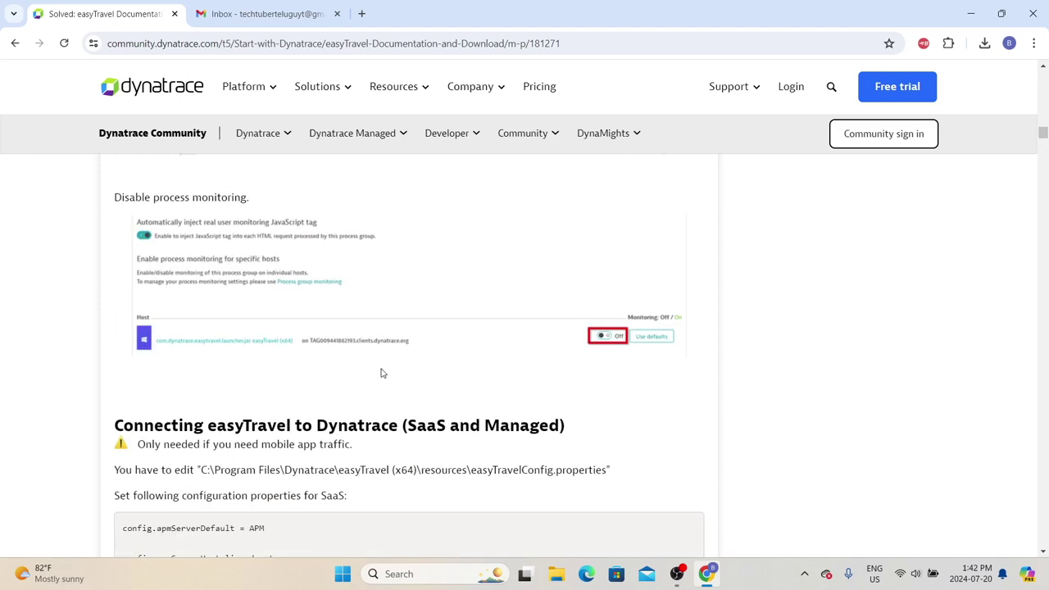
{"action": "scroll", "coordinate": [382, 344], "scroll_direction": "up", "scroll_amount": 15}
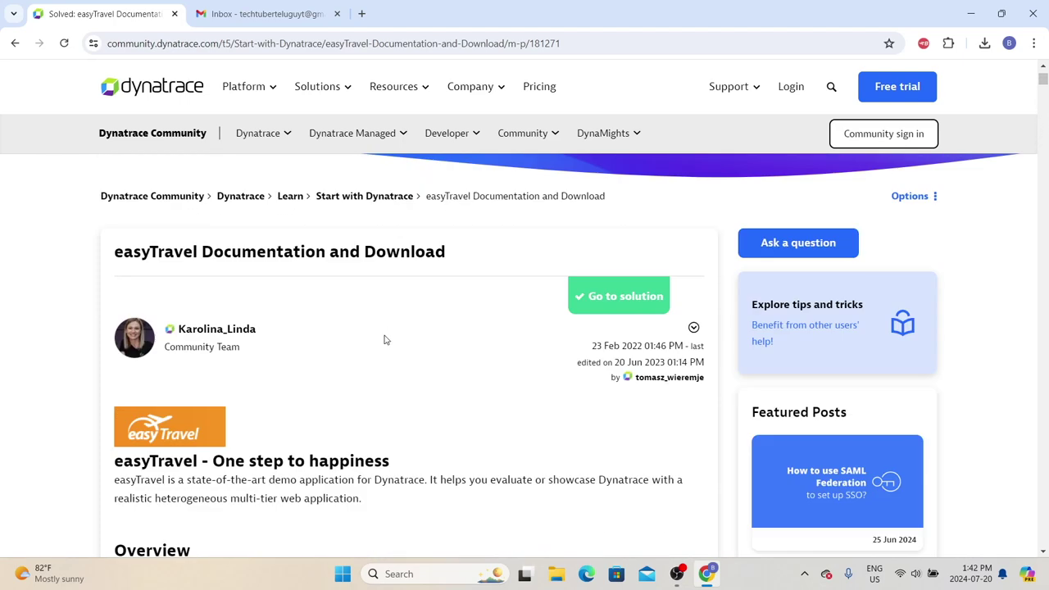
{"action": "scroll", "coordinate": [372, 329], "scroll_direction": "down", "scroll_amount": 12}
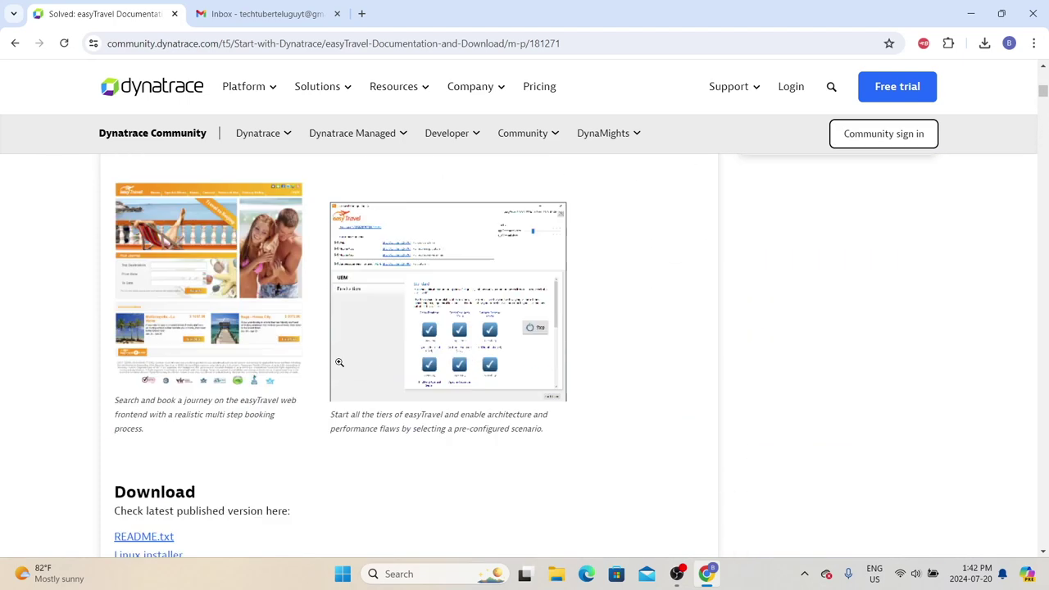
{"action": "left_click_drag", "start_coordinate": [109, 267], "coordinate": [177, 266]}
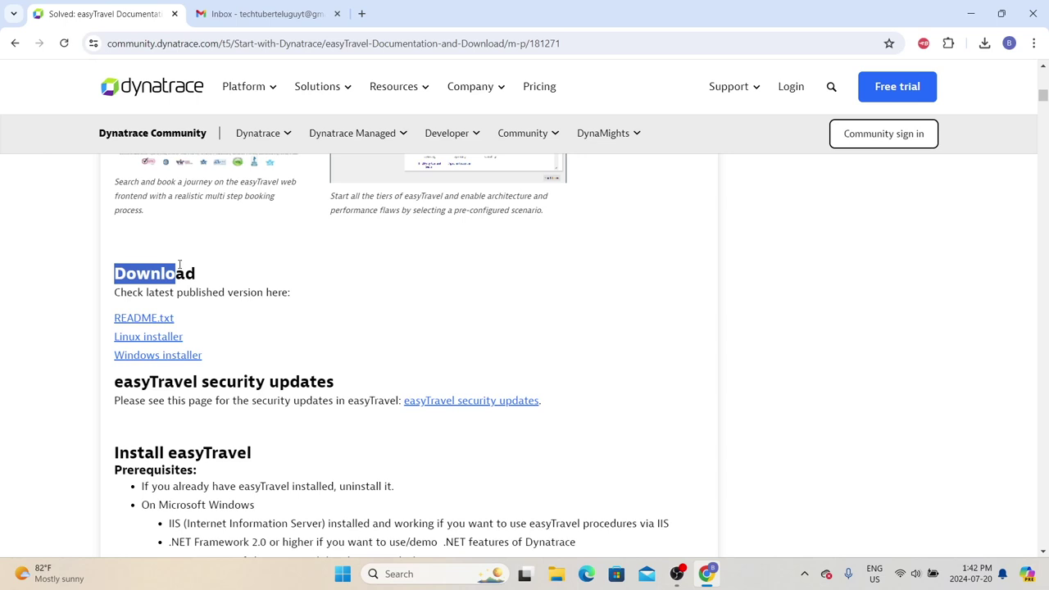
{"action": "left_click", "coordinate": [172, 364]}
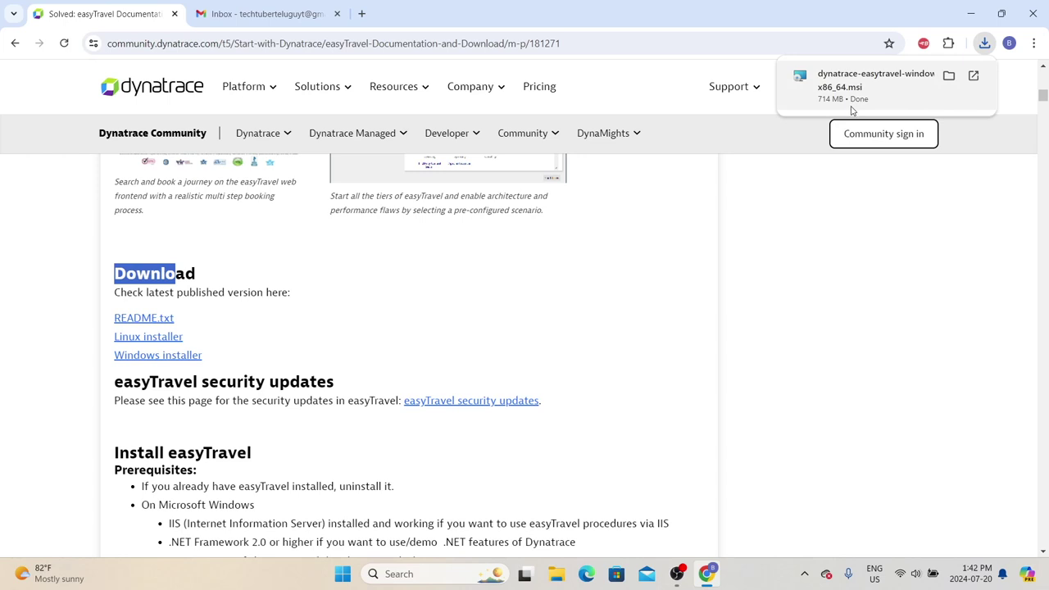
{"action": "left_click", "coordinate": [949, 75]}
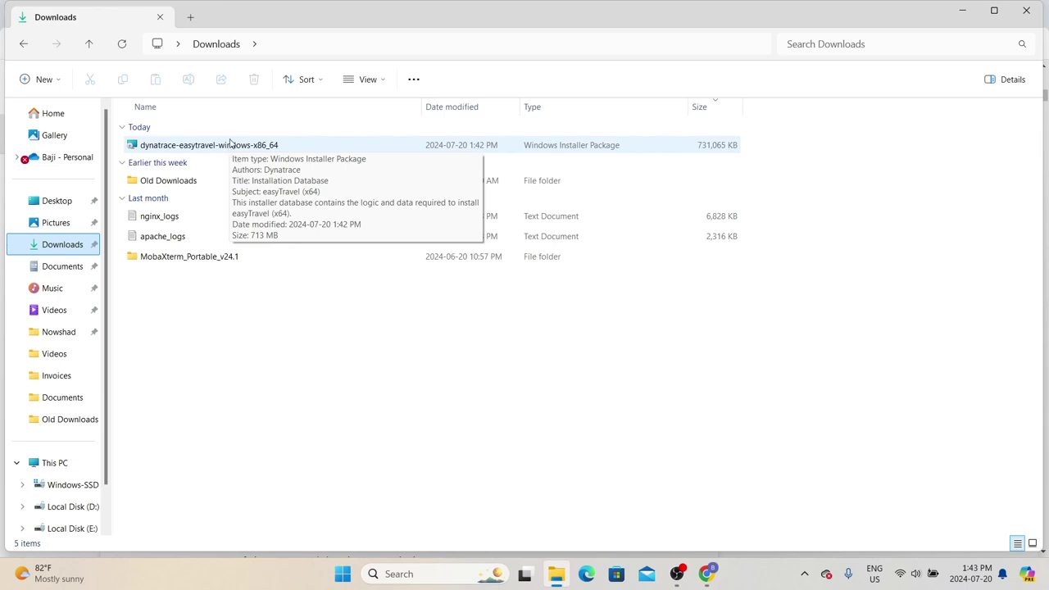
Step: Run the easyTravel MSI from Downloads, bypassing SmartScreen with More info and Run anyway
{"action": "double_click", "coordinate": [227, 147]}
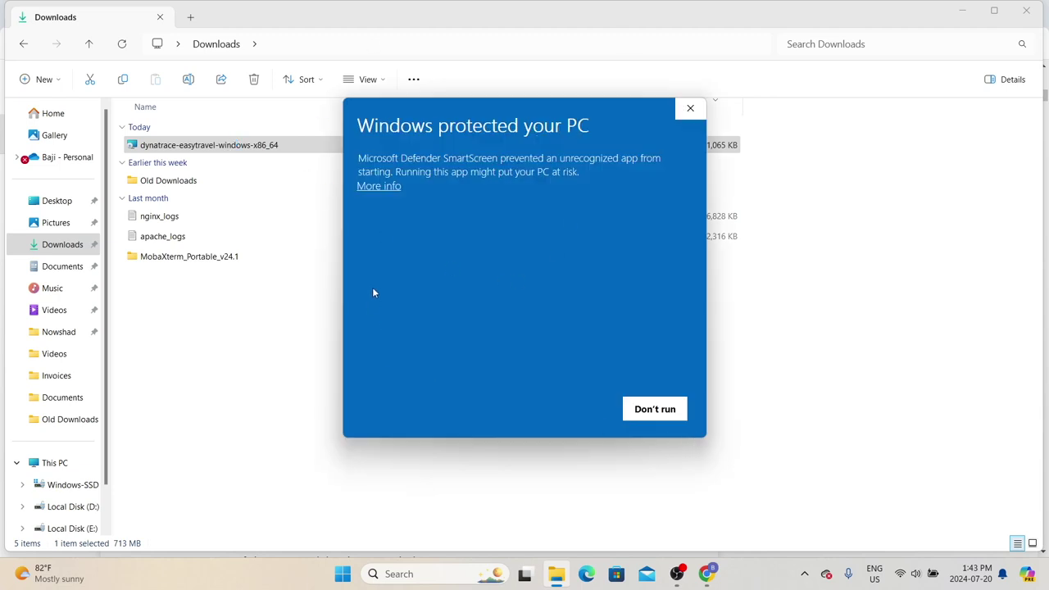
{"action": "left_click", "coordinate": [382, 187]}
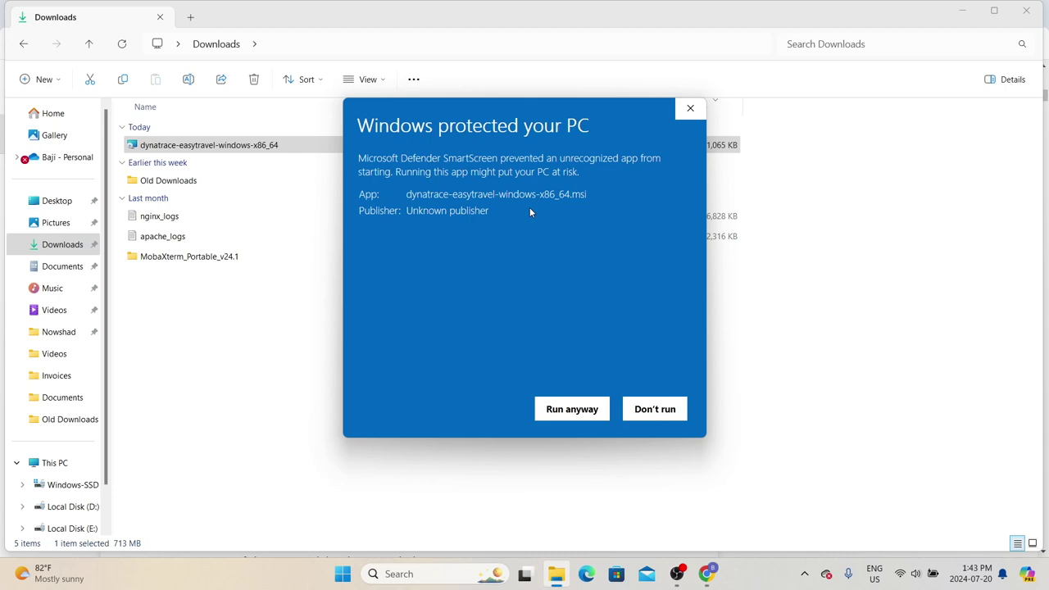
{"action": "left_click", "coordinate": [575, 414]}
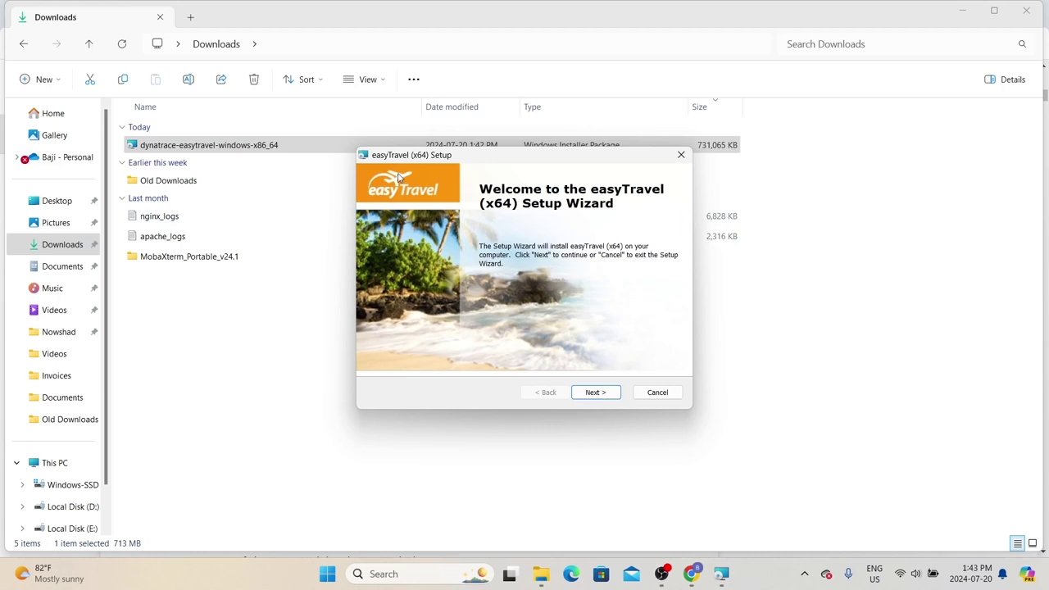
Step: Install easyTravel (x64) to the default folder using Microsoft Internet Information Services, then finish the wizard
{"action": "left_click", "coordinate": [596, 393]}
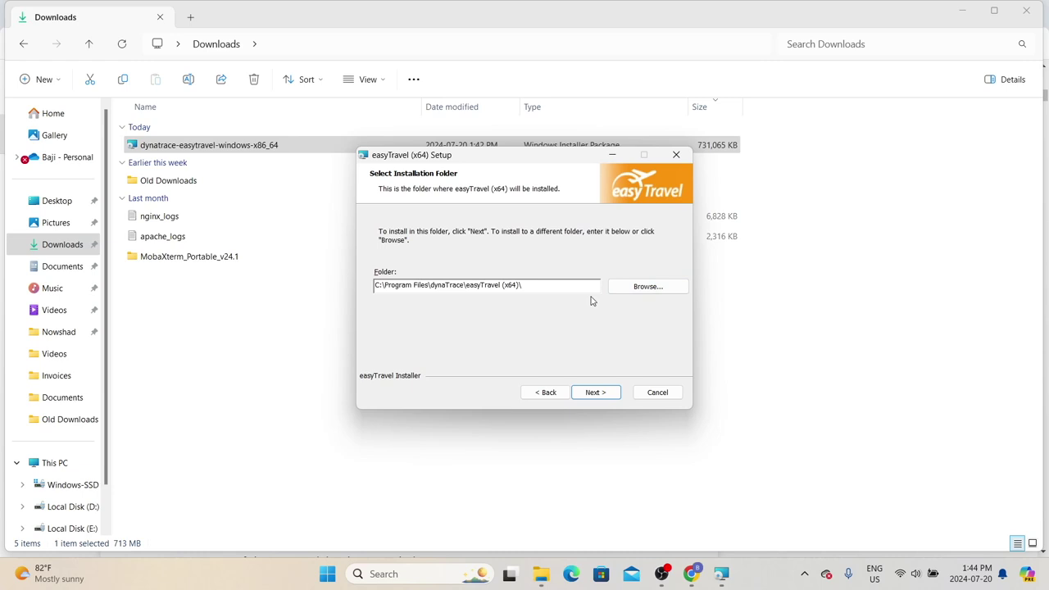
{"action": "left_click", "coordinate": [614, 398]}
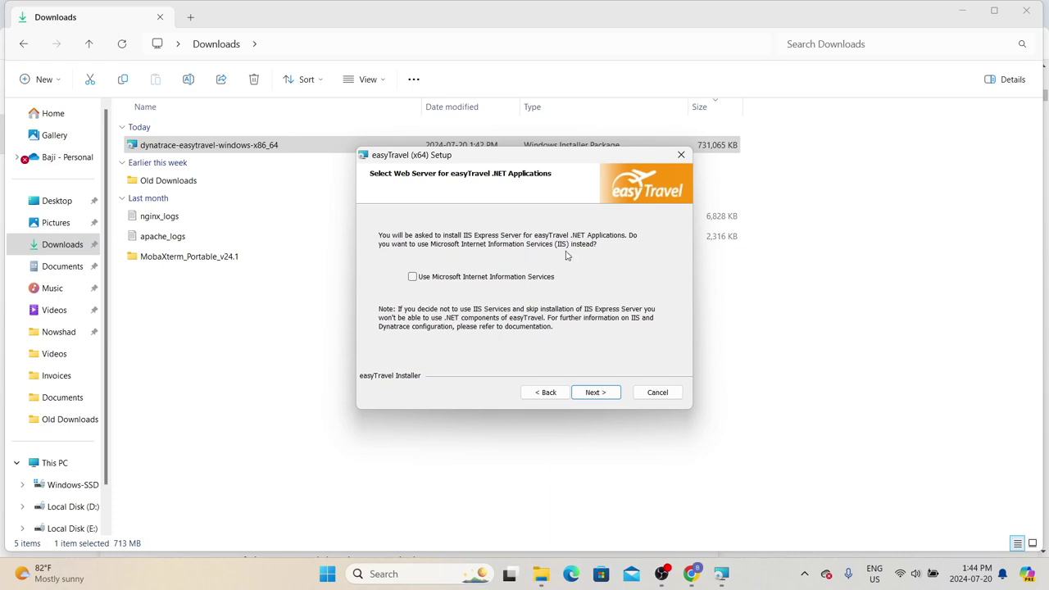
{"action": "left_click", "coordinate": [413, 277]}
{"action": "left_click", "coordinate": [614, 393]}
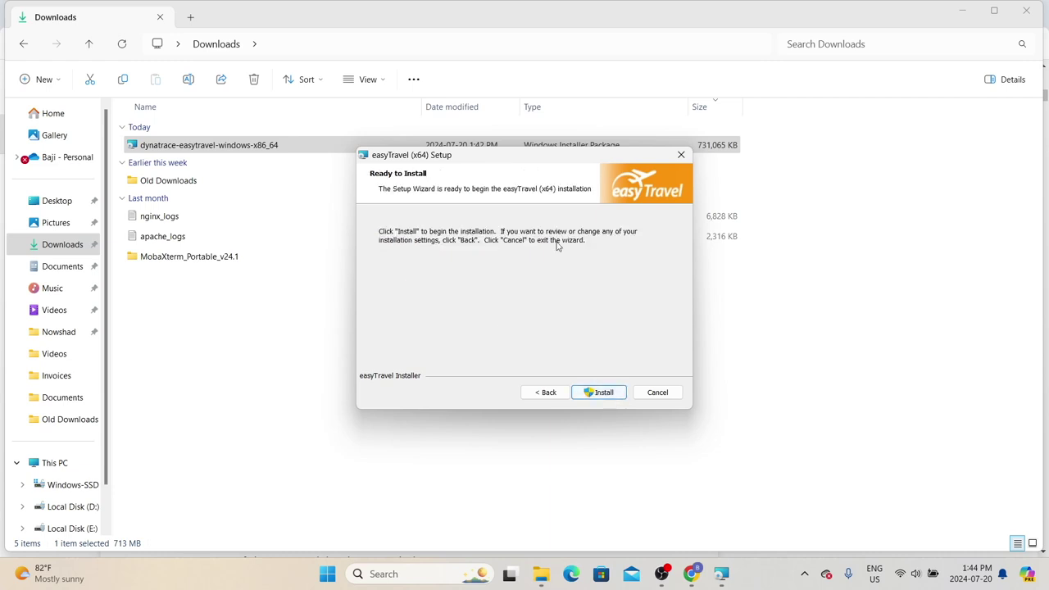
{"action": "left_click", "coordinate": [603, 392]}
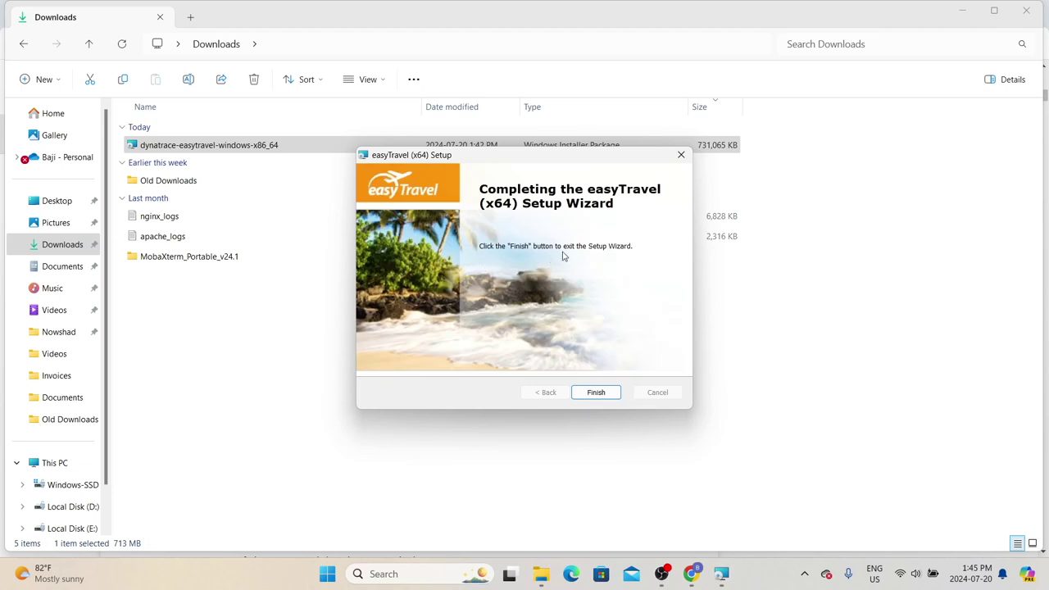
{"action": "left_click", "coordinate": [601, 395]}
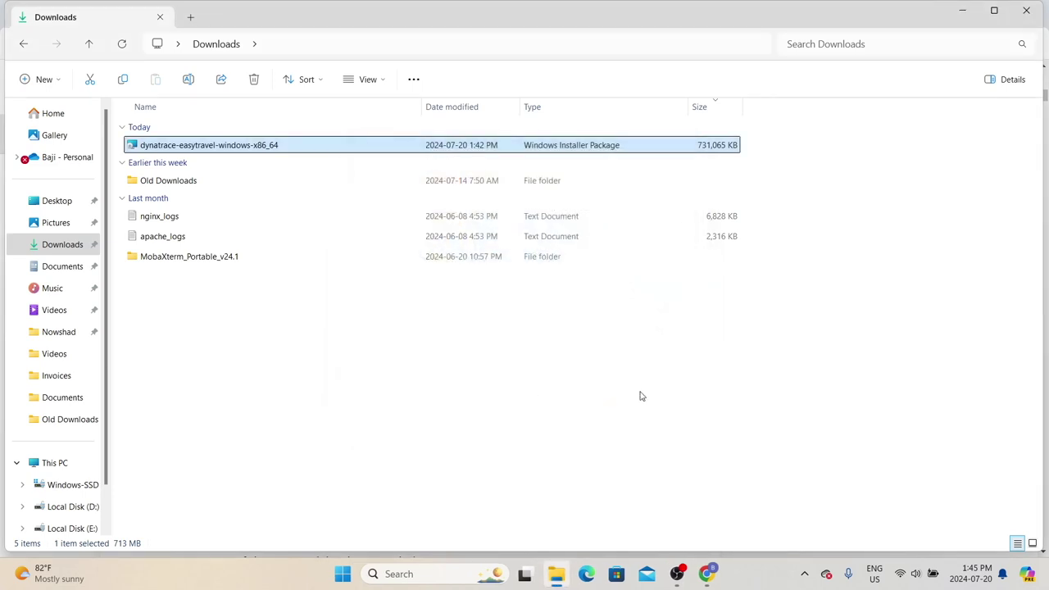
Step: Launch easyTravel Configuration UI via Start search 'eas', then narrow its console and move it upper right
{"action": "left_click", "coordinate": [440, 576]}
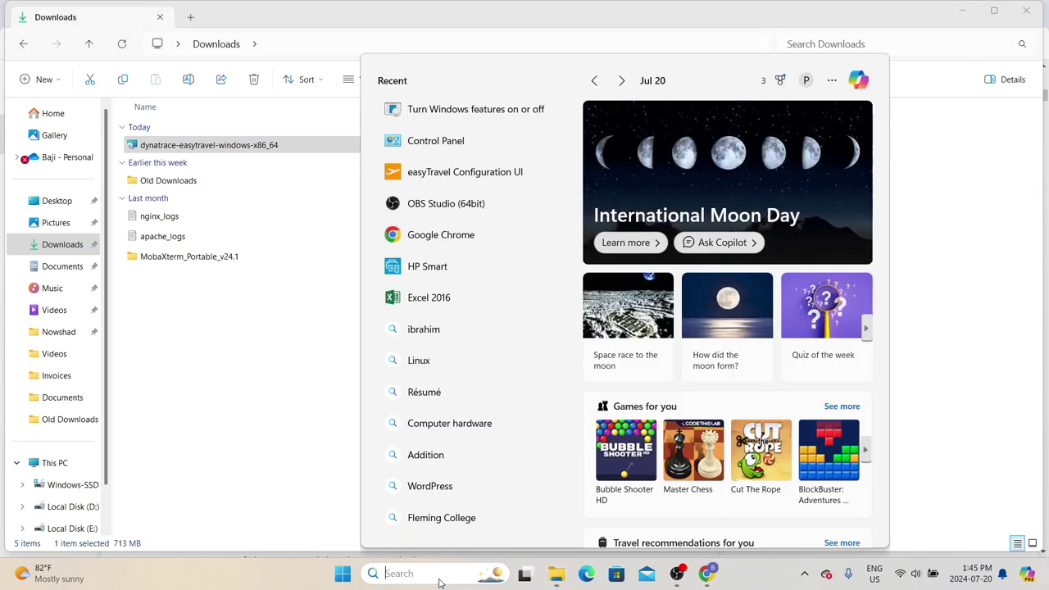
{"action": "type", "text": "eas"}
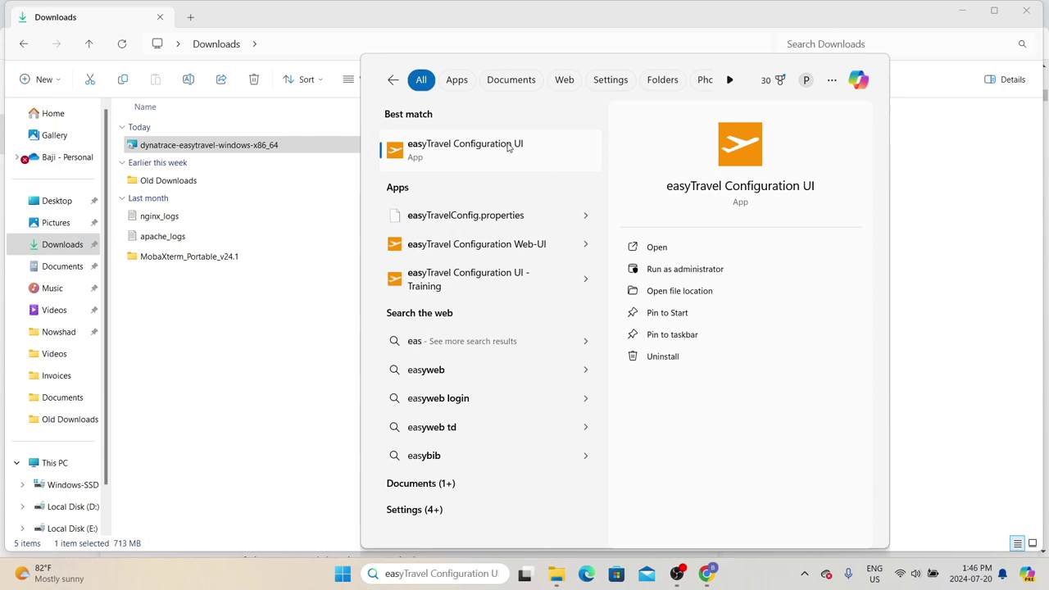
{"action": "left_click", "coordinate": [443, 154]}
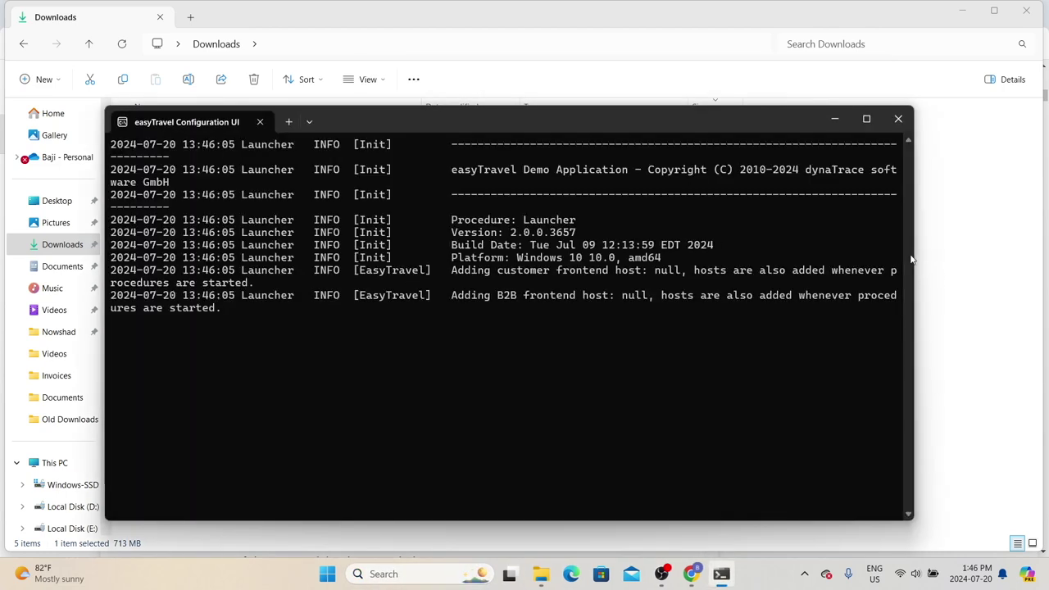
{"action": "left_click_drag", "start_coordinate": [917, 244], "coordinate": [601, 243]}
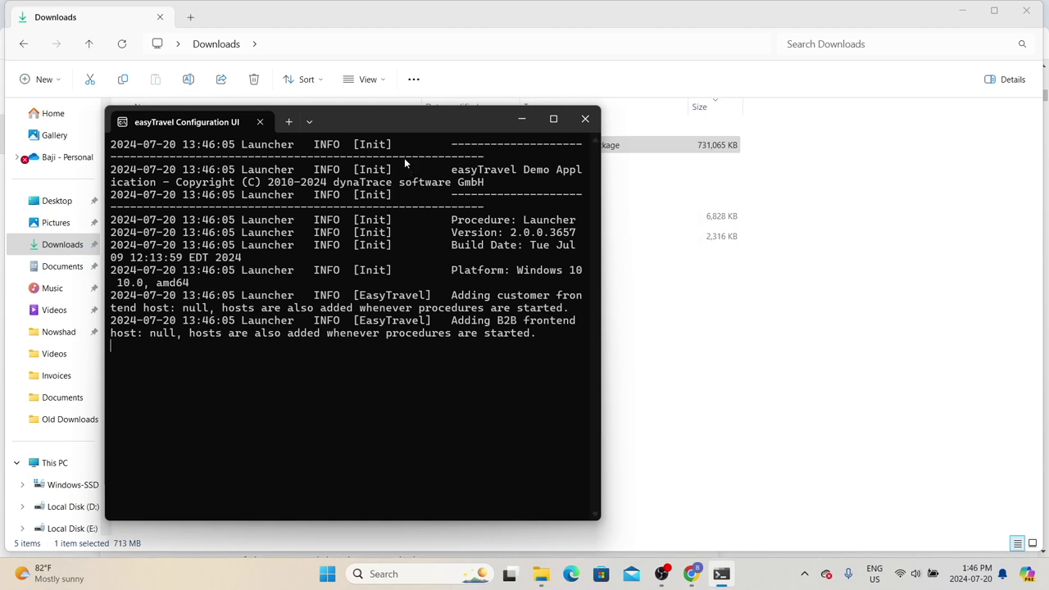
{"action": "left_click_drag", "start_coordinate": [382, 114], "coordinate": [829, 69]}
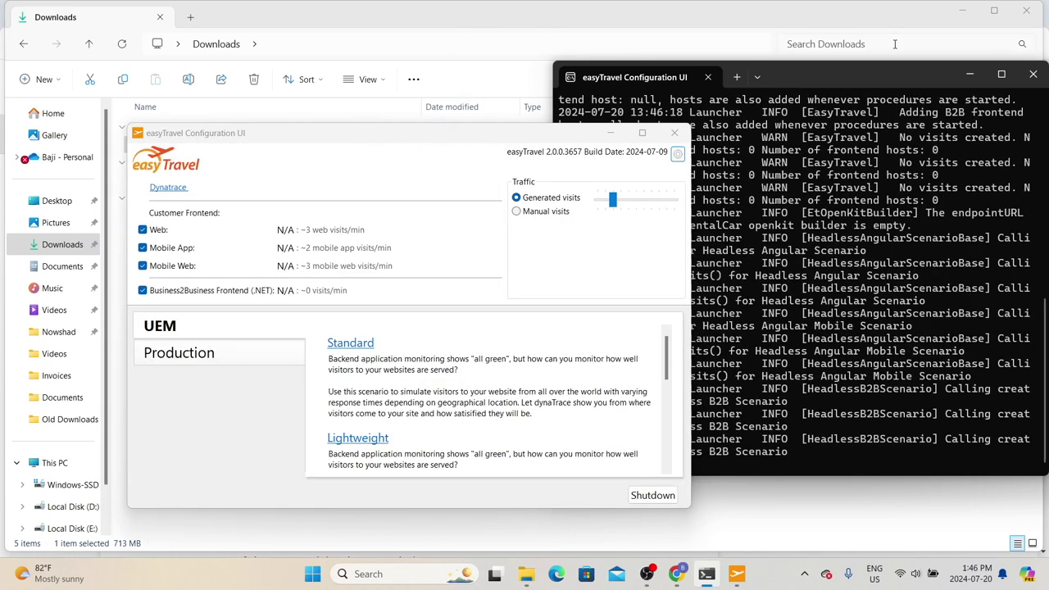
Step: Move the Configuration UI up-left and raise traffic to about 3 web, 2 mobile app, 3 mobile web visits/minute
{"action": "left_click_drag", "start_coordinate": [389, 132], "coordinate": [280, 89]}
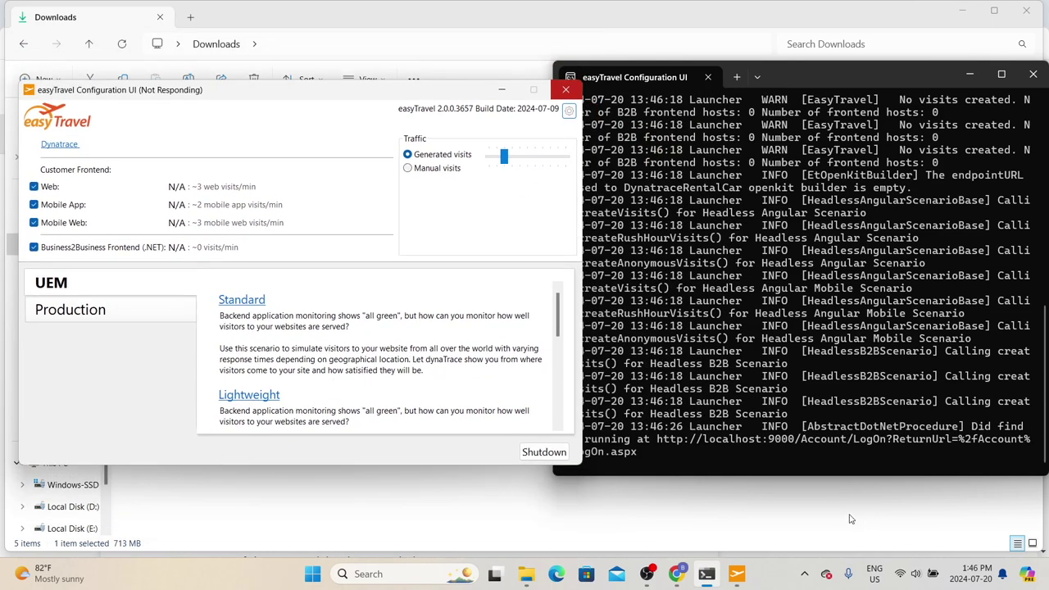
{"action": "left_click", "coordinate": [112, 209]}
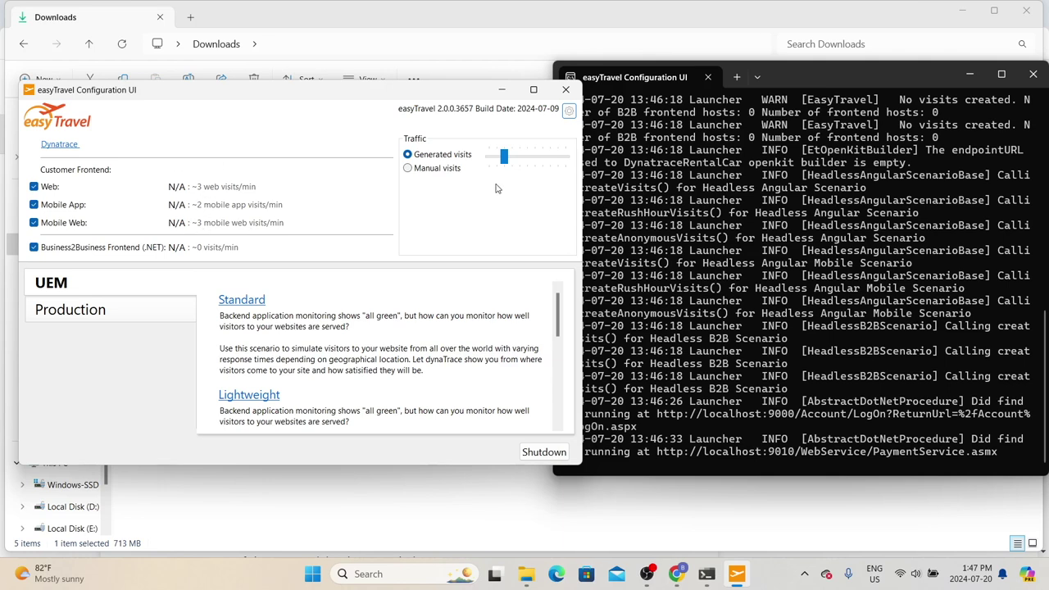
{"action": "left_click_drag", "start_coordinate": [514, 157], "coordinate": [554, 164]}
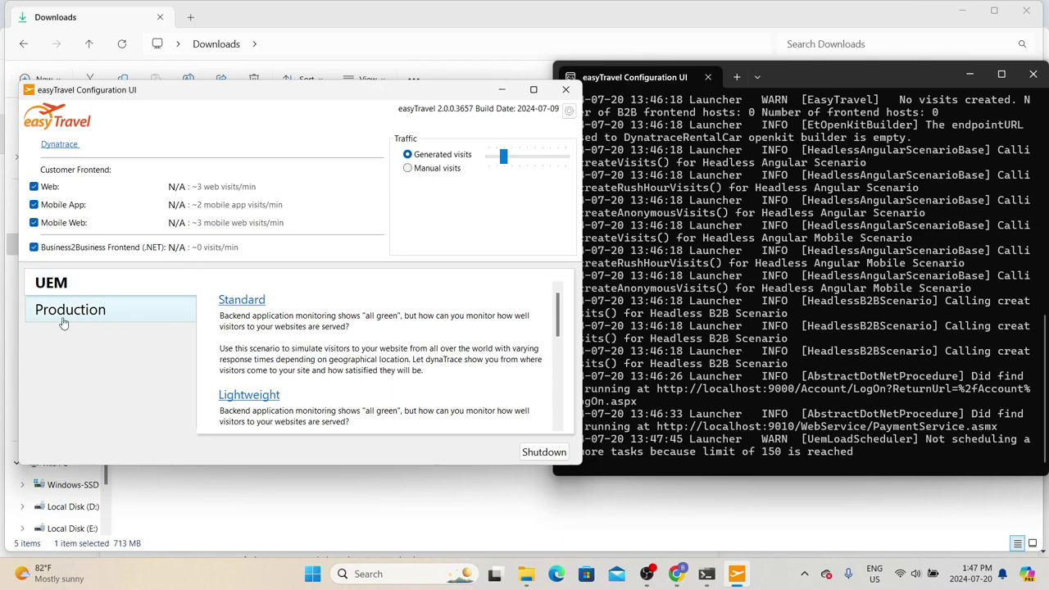
{"action": "left_click", "coordinate": [244, 303]}
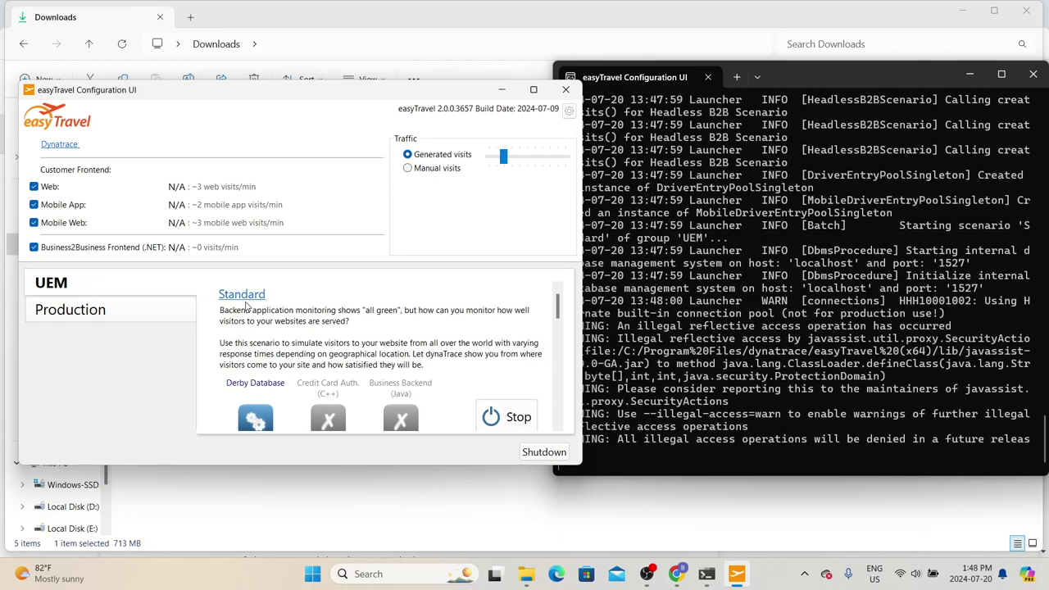
{"action": "scroll", "coordinate": [300, 314], "scroll_direction": "down", "scroll_amount": 3}
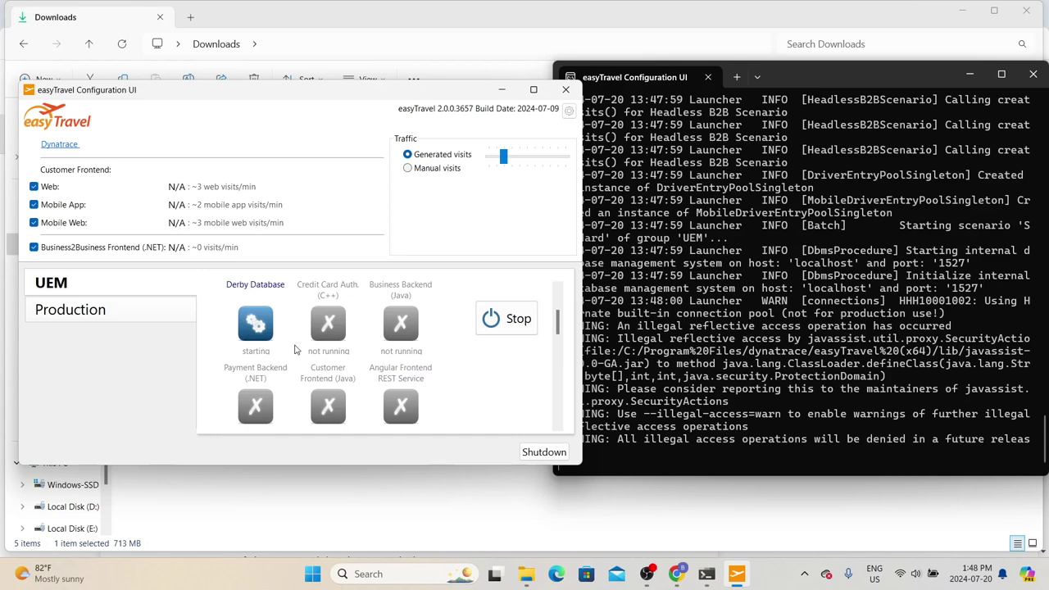
{"action": "scroll", "coordinate": [302, 354], "scroll_direction": "down", "scroll_amount": 3}
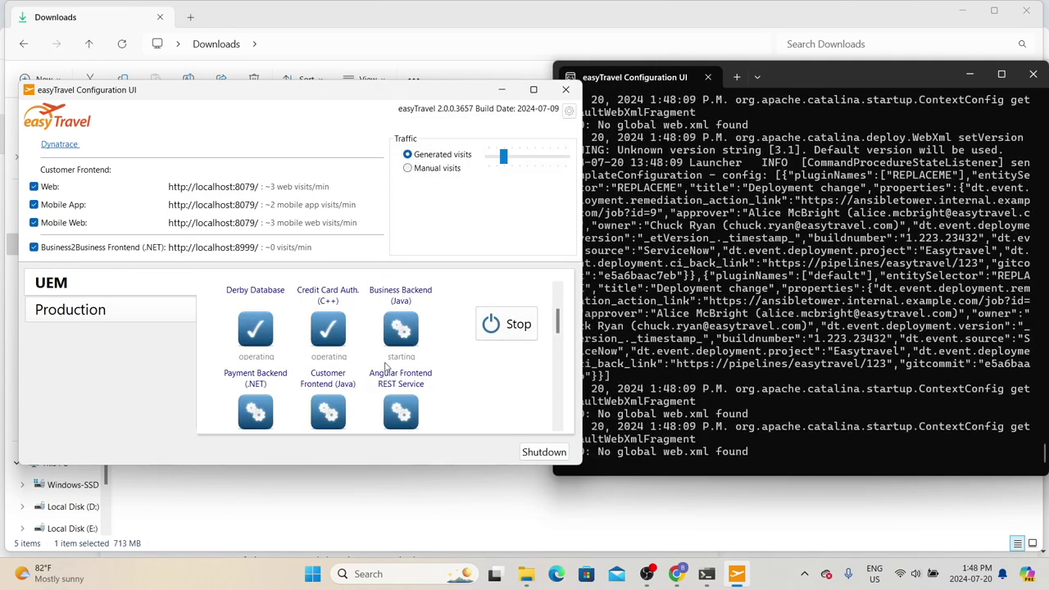
{"action": "scroll", "coordinate": [393, 367], "scroll_direction": "down", "scroll_amount": 2}
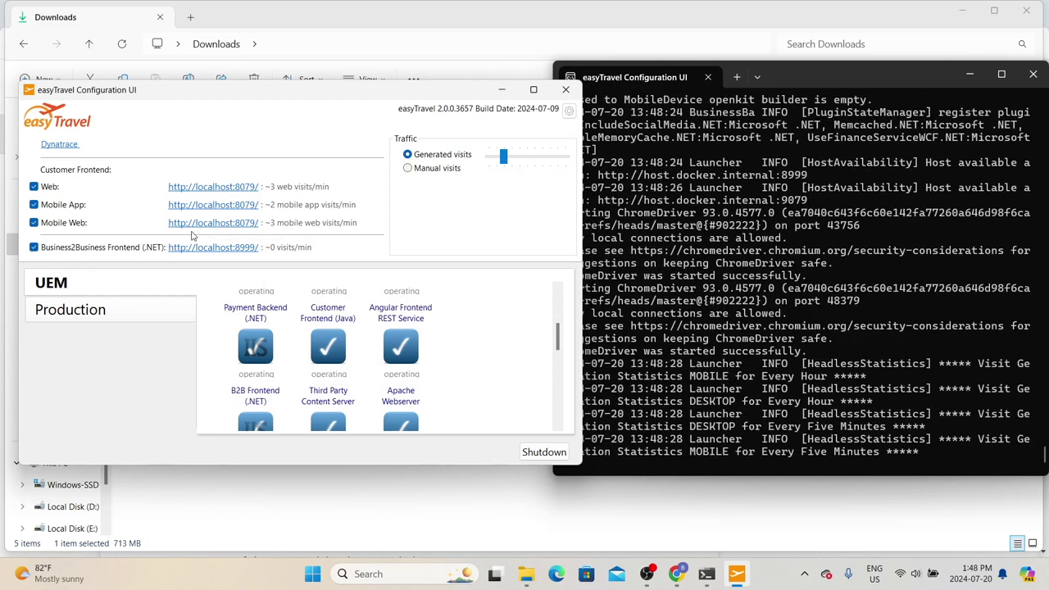
{"action": "left_click", "coordinate": [201, 188]}
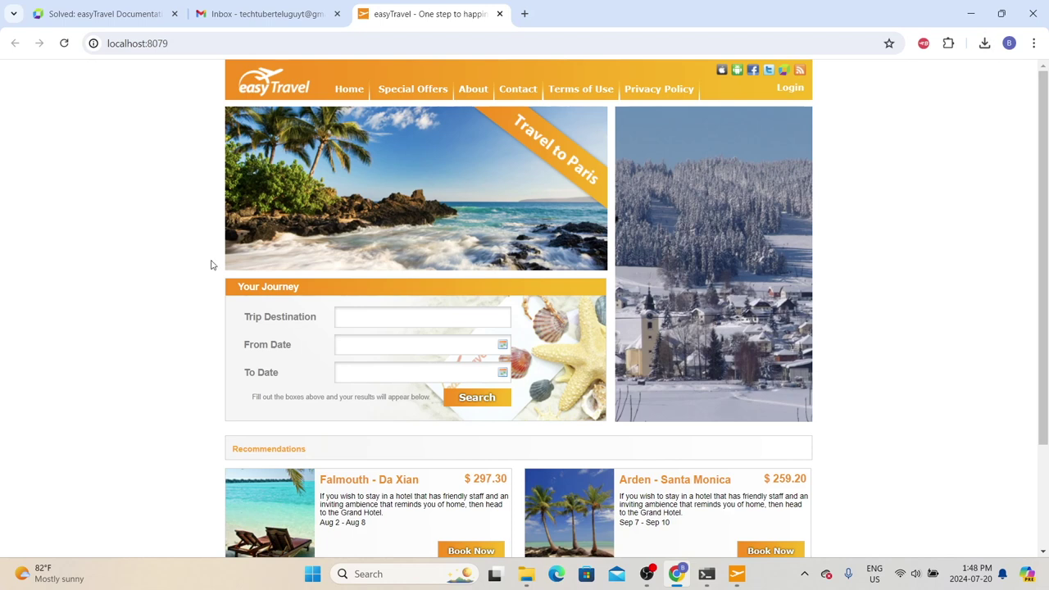
Step: Scroll over the easyTravel homepage at localhost:8079 to check it is running
{"action": "scroll", "coordinate": [680, 312], "scroll_direction": "down", "scroll_amount": 1}
{"action": "scroll", "coordinate": [508, 295], "scroll_direction": "up", "scroll_amount": 1}
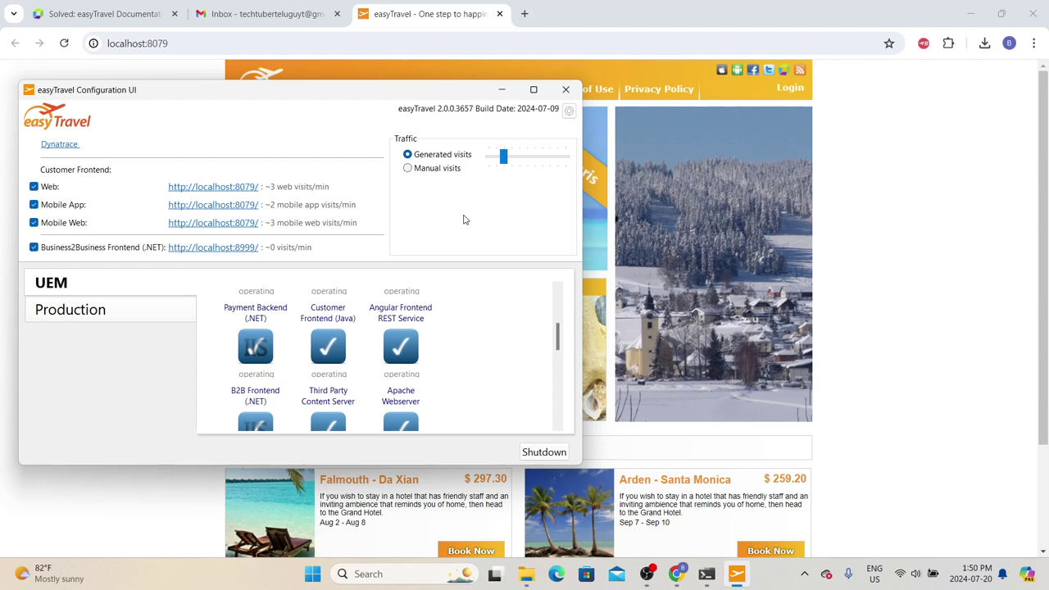
Step: Go to dynatrace.com in a new tab and start the Free trial signup
{"action": "left_click", "coordinate": [524, 13]}
{"action": "type", "text": "dynatrace.com"}
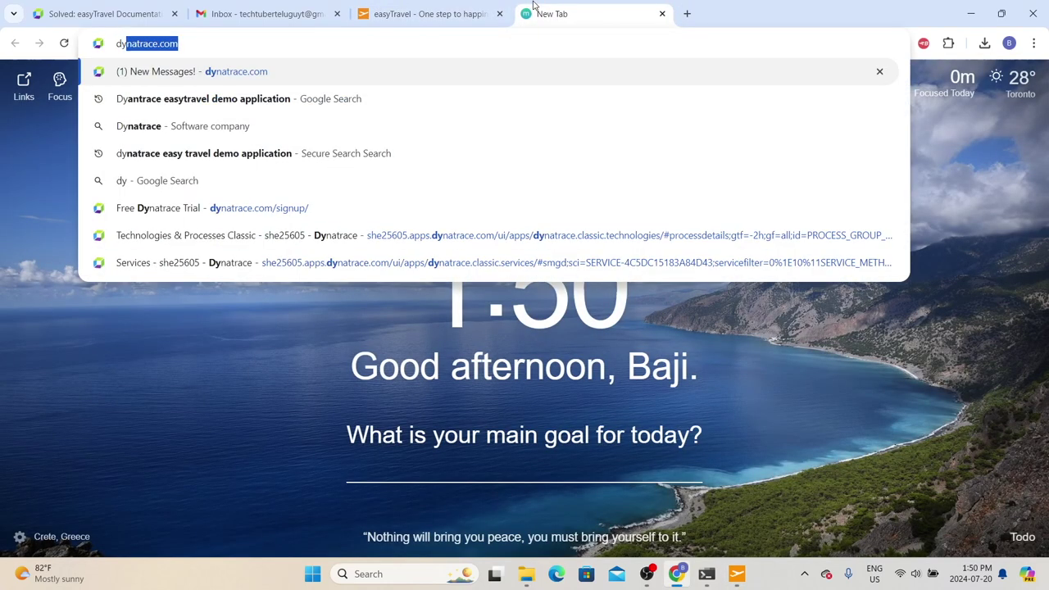
{"action": "key", "text": "Return"}
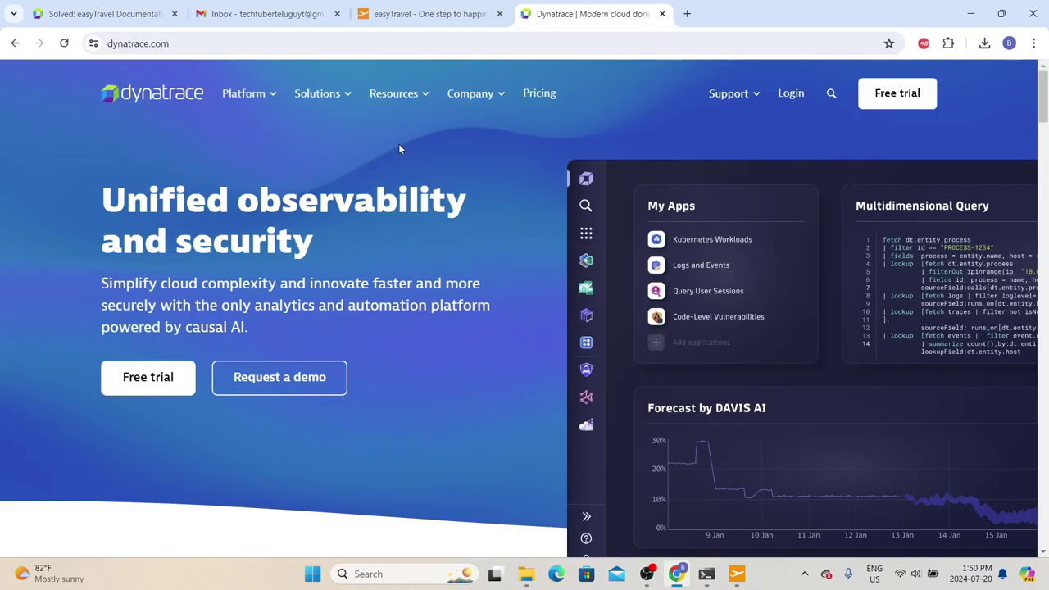
{"action": "scroll", "coordinate": [398, 144], "scroll_direction": "down", "scroll_amount": 10}
{"action": "scroll", "coordinate": [465, 258], "scroll_direction": "up", "scroll_amount": 10}
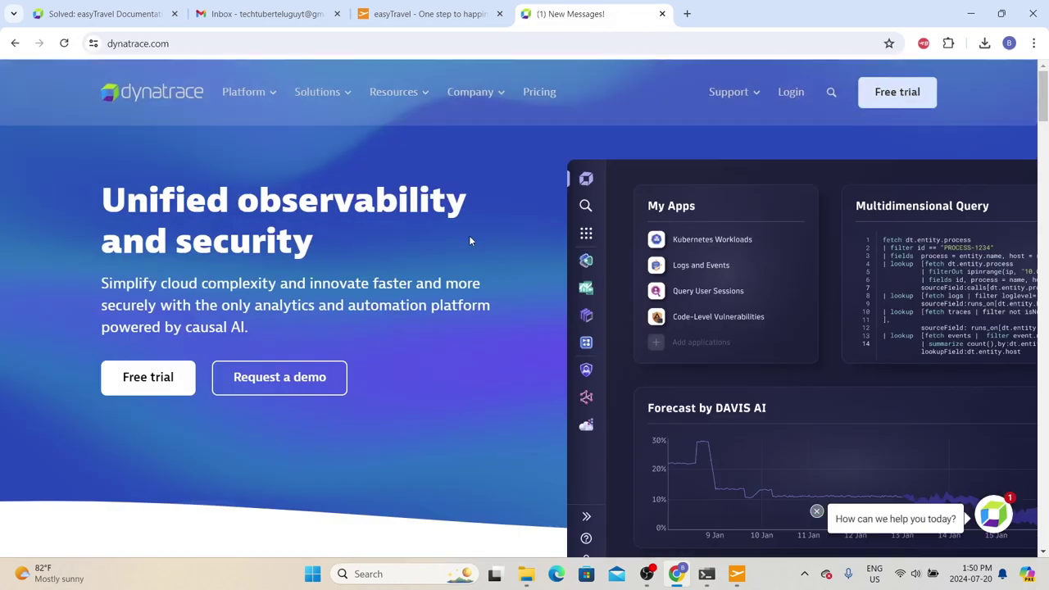
{"action": "left_click", "coordinate": [914, 97]}
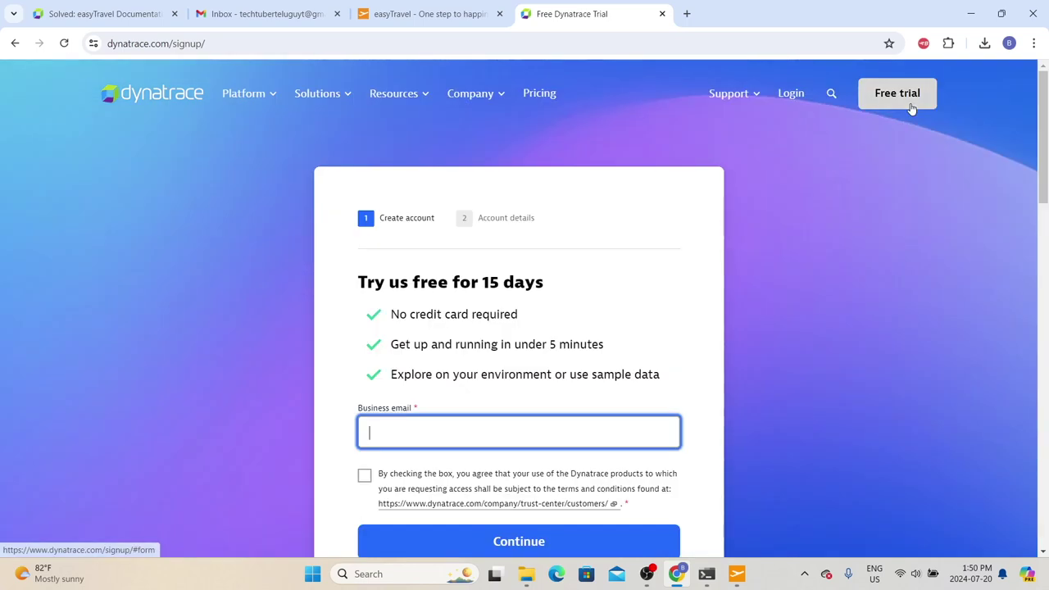
Step: Enter the signup e-mail address, accept the terms and continue to account details
{"action": "scroll", "coordinate": [904, 118], "scroll_direction": "down", "scroll_amount": 1}
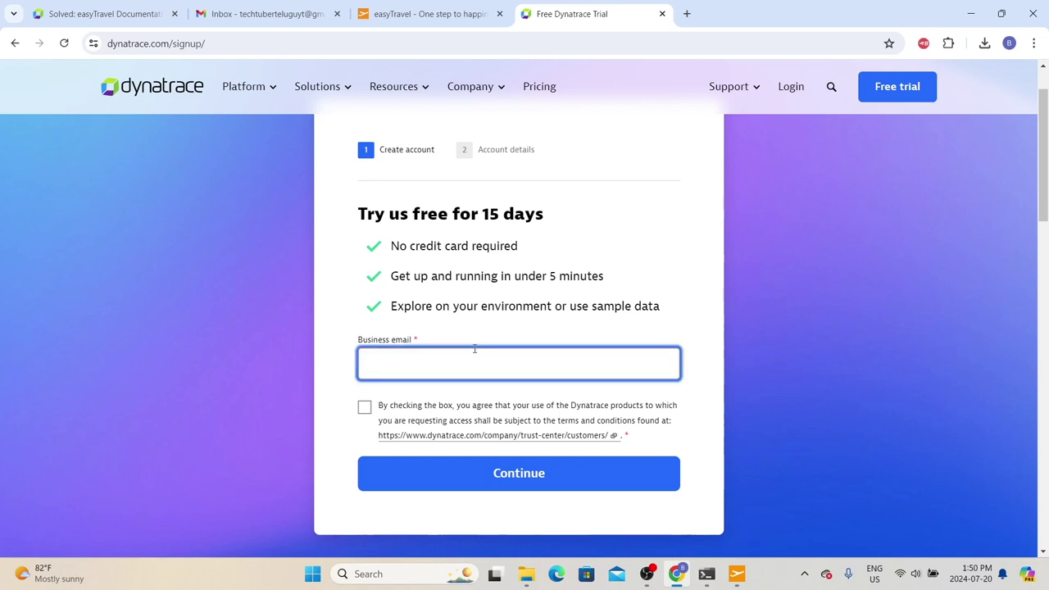
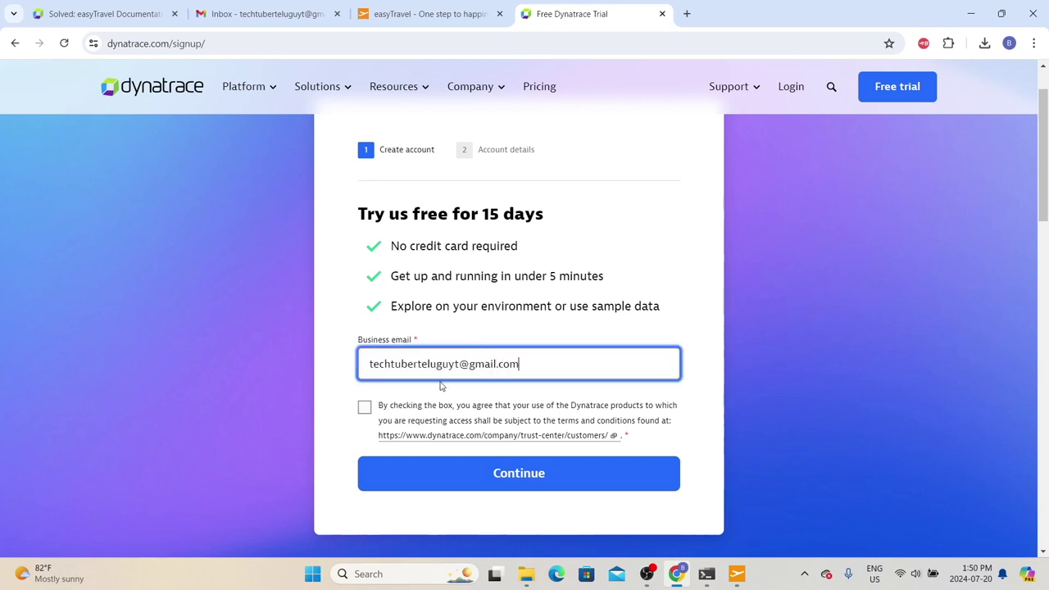
{"action": "left_click", "coordinate": [364, 407]}
{"action": "left_click", "coordinate": [552, 479]}
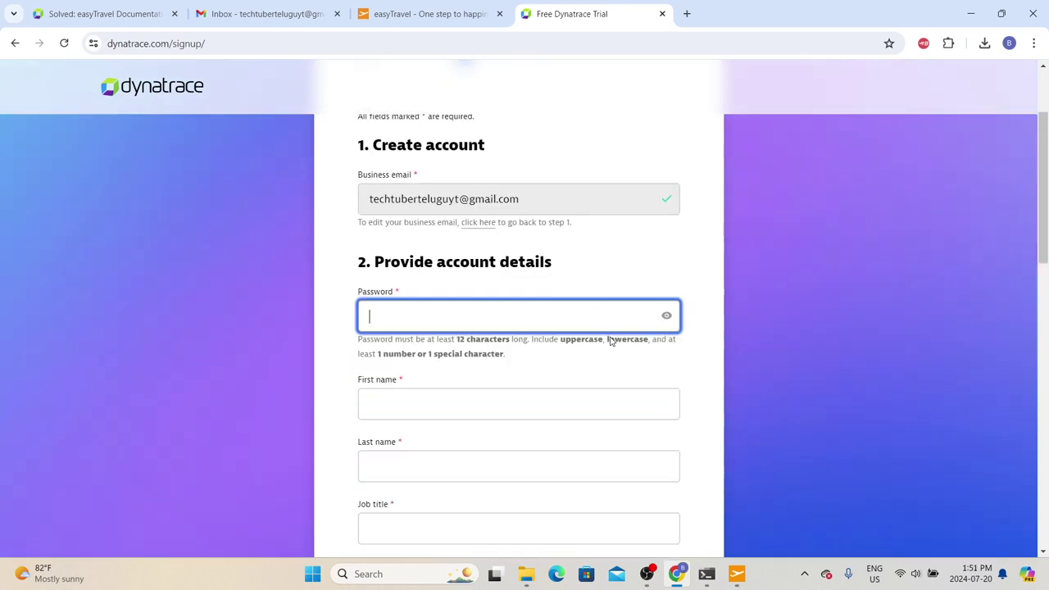
Step: Fill in the account password, the user's first and last name, and job title IT Consultant
{"action": "scroll", "coordinate": [615, 350], "scroll_direction": "down", "scroll_amount": 1}
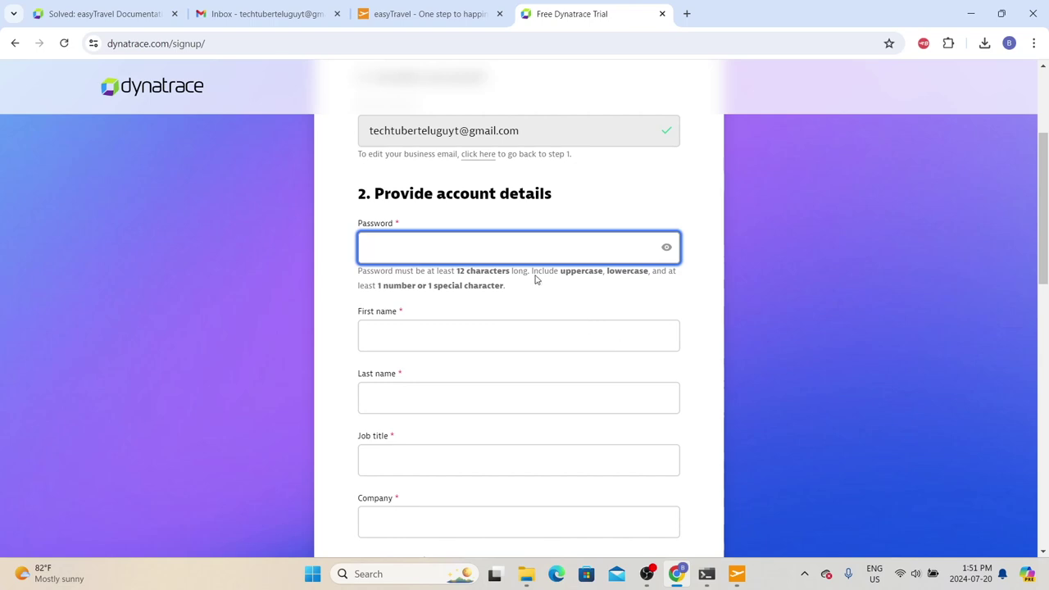
{"action": "key", "text": "ctrl+v"}
{"action": "left_click", "coordinate": [349, 307]}
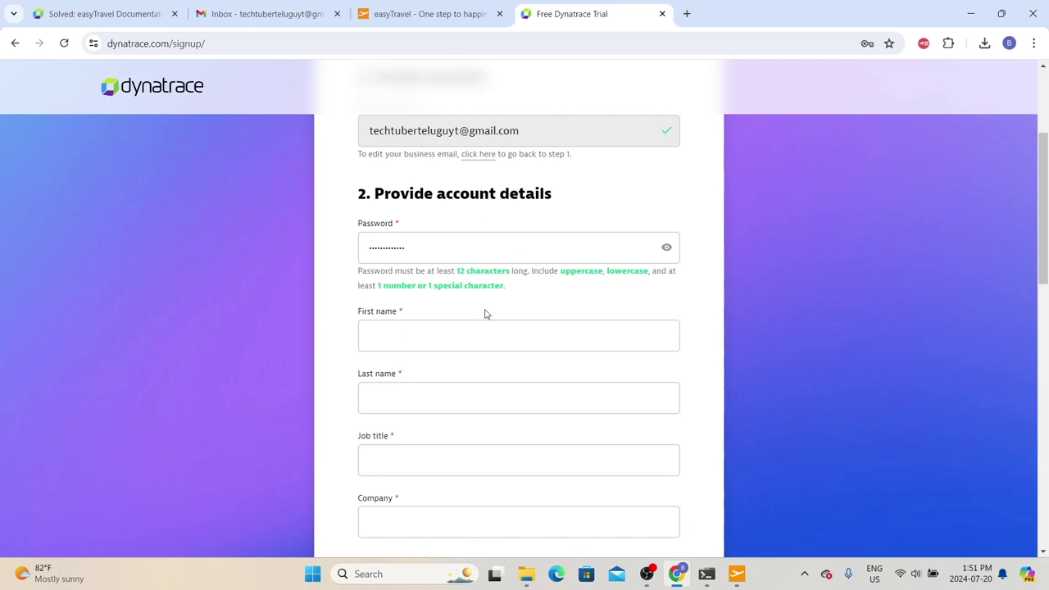
{"action": "left_click", "coordinate": [416, 340]}
{"action": "key", "text": "Tab"}
{"action": "key", "text": "Tab"}
{"action": "type", "text": "IT Concultant"}
{"action": "scroll", "coordinate": [397, 211], "scroll_direction": "down", "scroll_amount": 2}
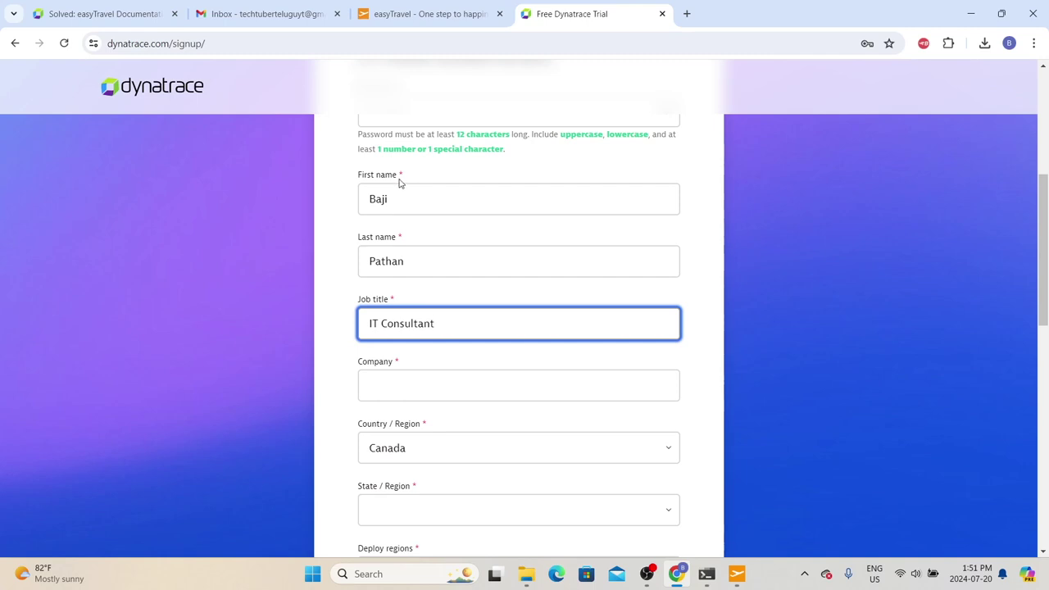
Step: Fill in the company name, choose Ontario as province, and set deploy region US East Virginia
{"action": "left_click", "coordinate": [449, 384]}
{"action": "left_click", "coordinate": [457, 450]}
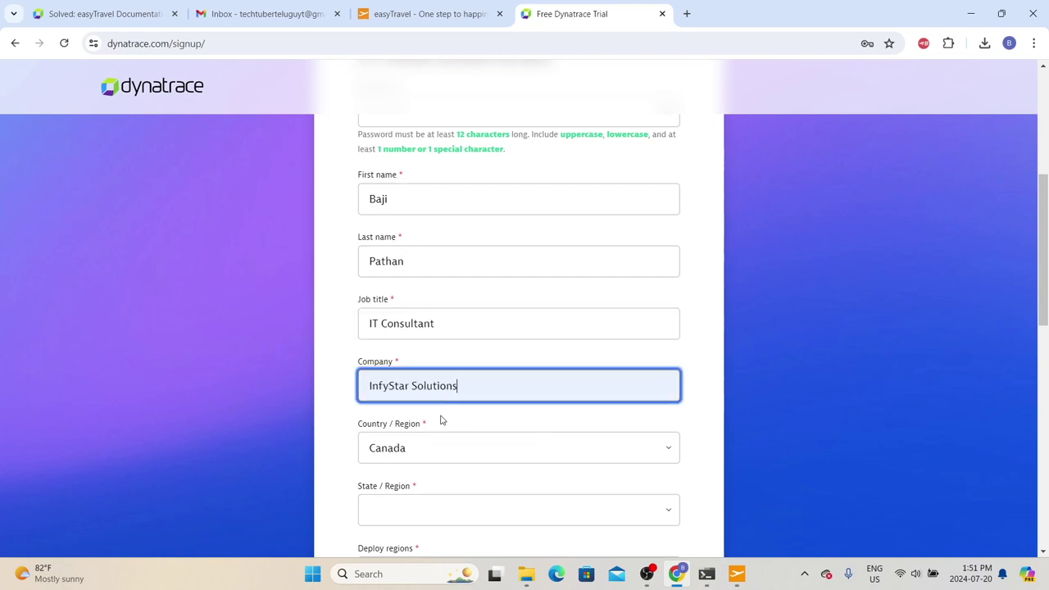
{"action": "scroll", "coordinate": [382, 377], "scroll_direction": "down", "scroll_amount": 2}
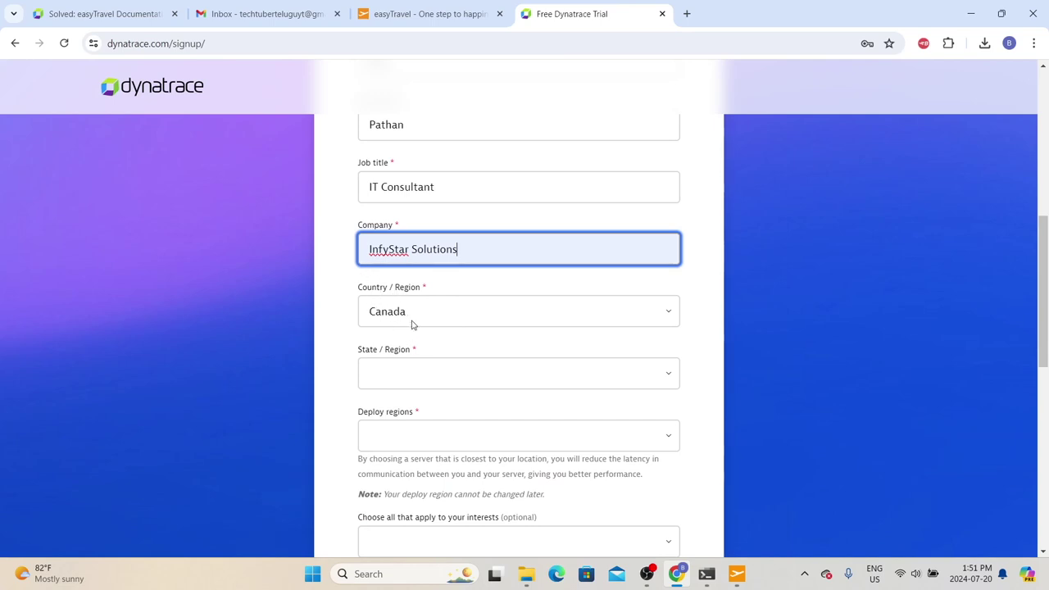
{"action": "left_click", "coordinate": [400, 367]}
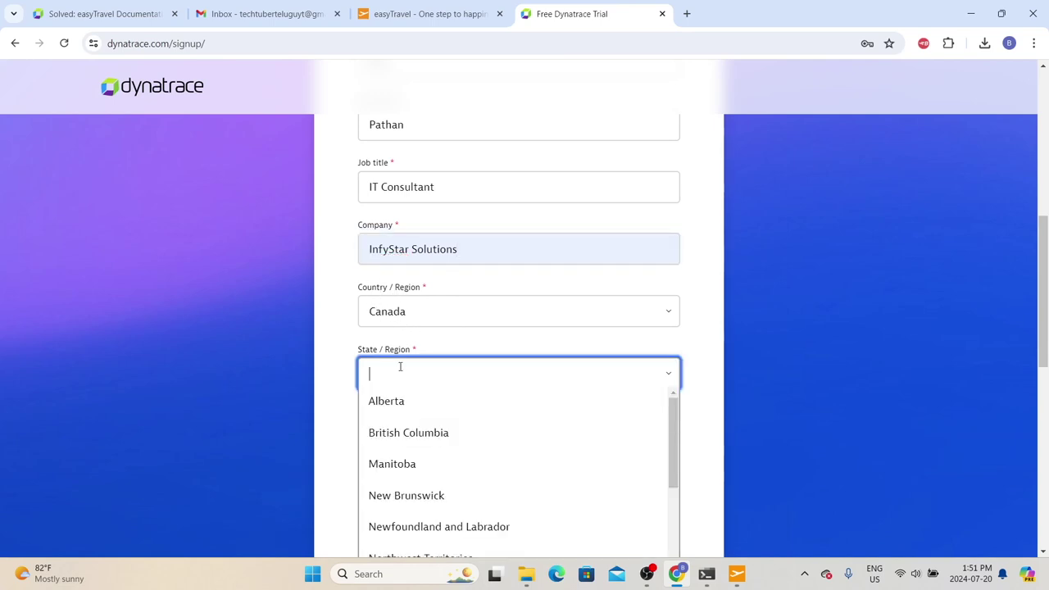
{"action": "scroll", "coordinate": [431, 290], "scroll_direction": "down", "scroll_amount": 2}
{"action": "left_click", "coordinate": [433, 288]}
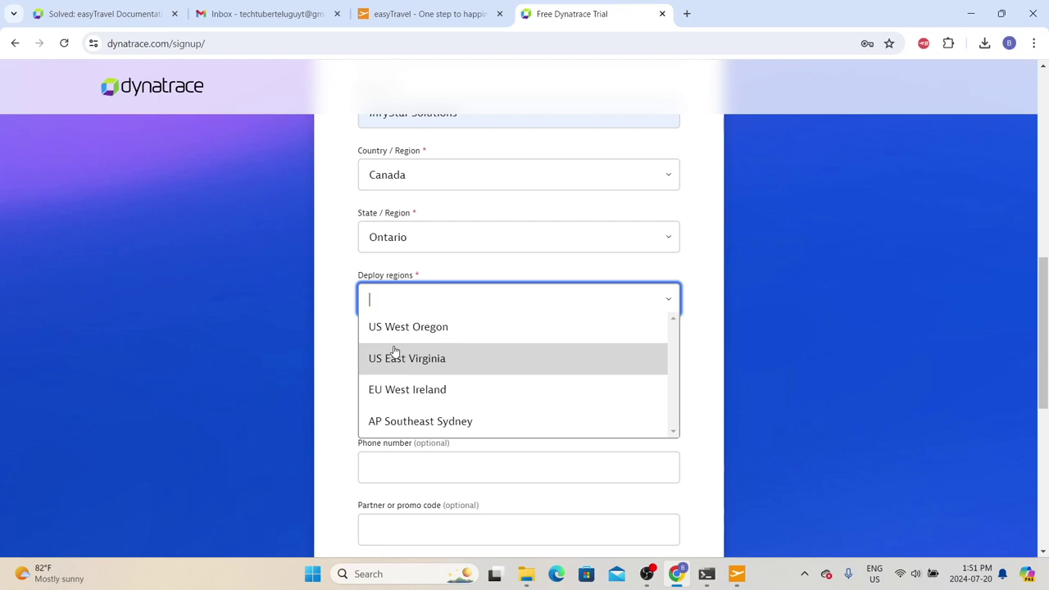
{"action": "scroll", "coordinate": [394, 351], "scroll_direction": "up", "scroll_amount": 2}
{"action": "left_click", "coordinate": [417, 494]}
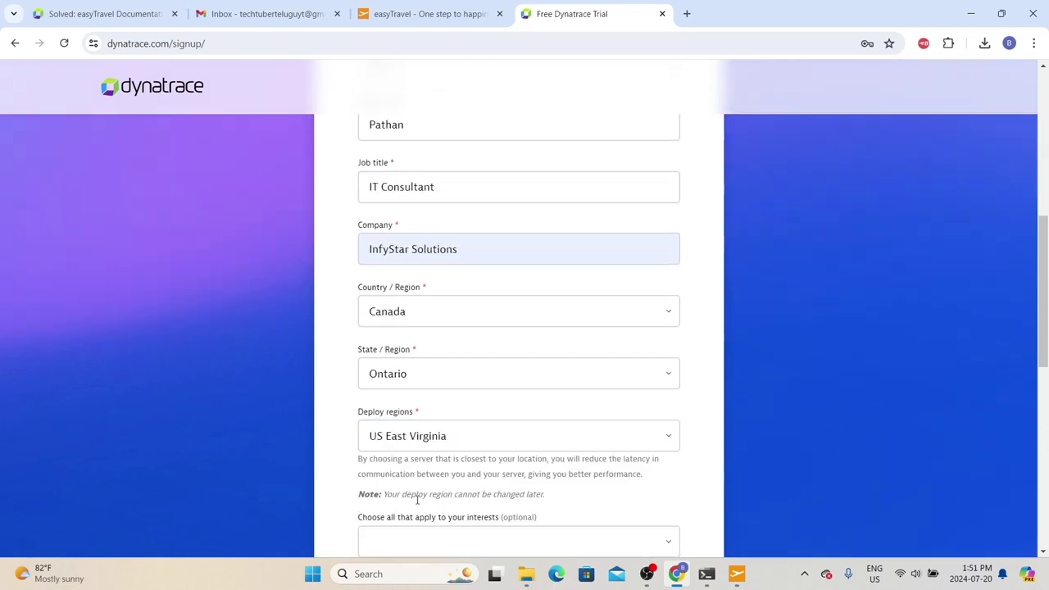
Step: Opt in to Dynatrace marketing updates and submit the free trial signup
{"action": "scroll", "coordinate": [497, 423], "scroll_direction": "down", "scroll_amount": 2}
{"action": "scroll", "coordinate": [475, 353], "scroll_direction": "down", "scroll_amount": 1}
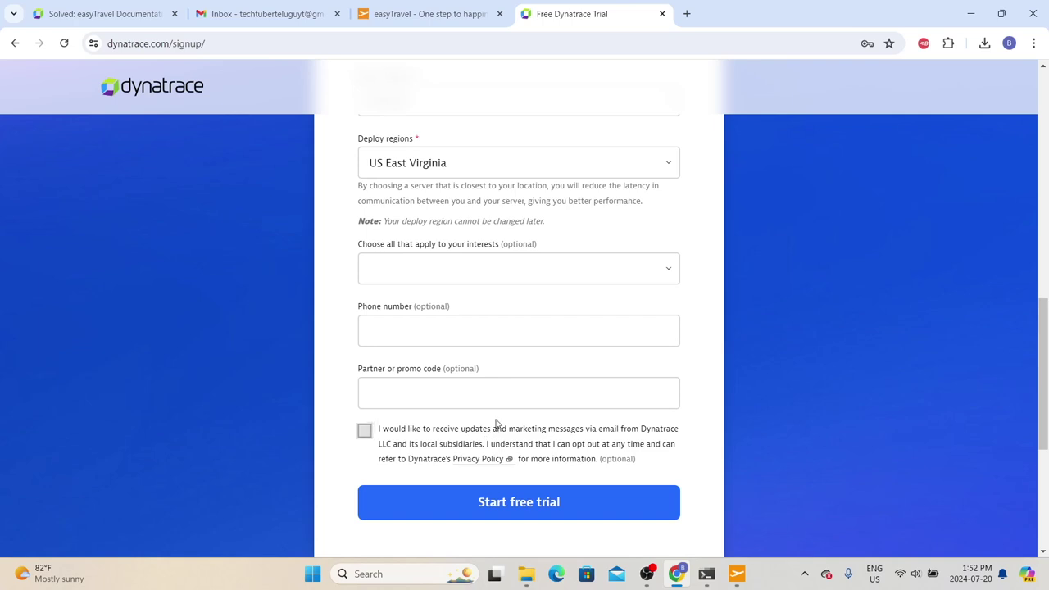
{"action": "scroll", "coordinate": [490, 433], "scroll_direction": "down", "scroll_amount": 1}
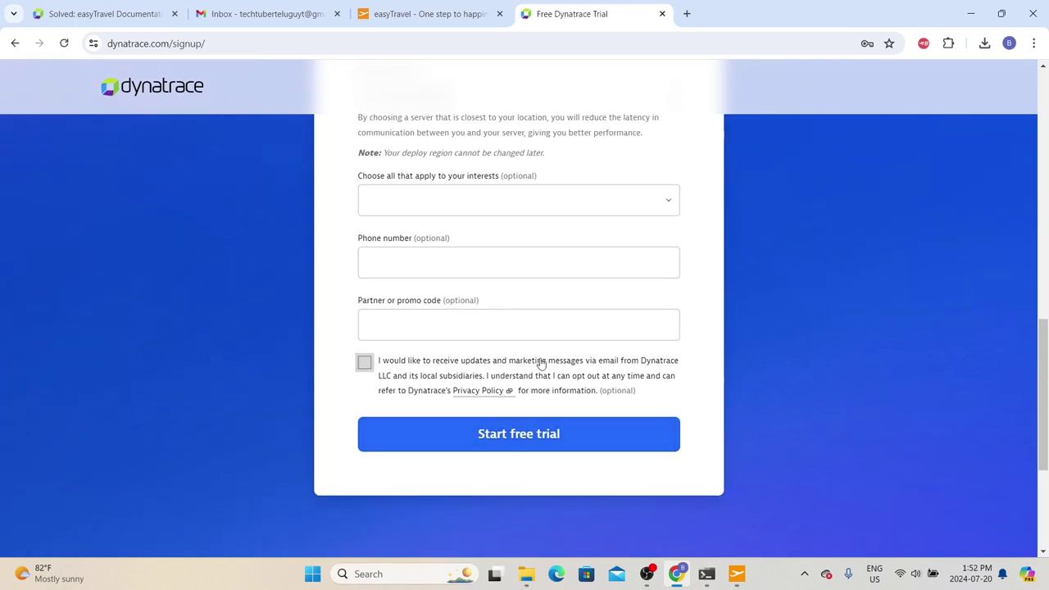
{"action": "left_click", "coordinate": [366, 369]}
{"action": "left_click", "coordinate": [529, 438]}
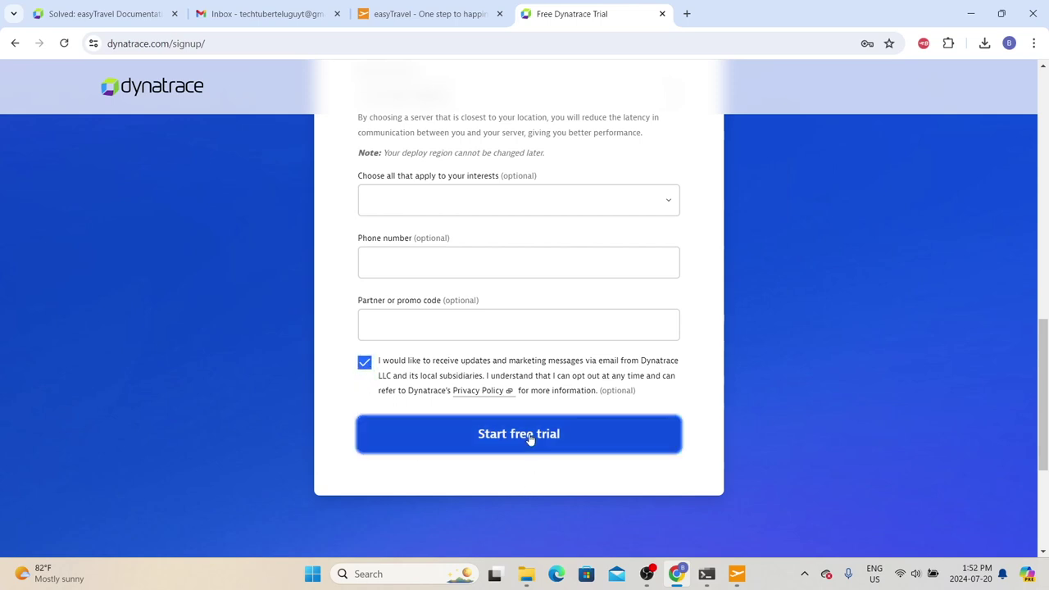
{"action": "scroll", "coordinate": [534, 435], "scroll_direction": "up", "scroll_amount": 3}
{"action": "left_click", "coordinate": [630, 260]}
Step: While the signup processes, bring up the context menu for the Get to know Dynatrace link
{"action": "scroll", "coordinate": [630, 260], "scroll_direction": "down", "scroll_amount": 2}
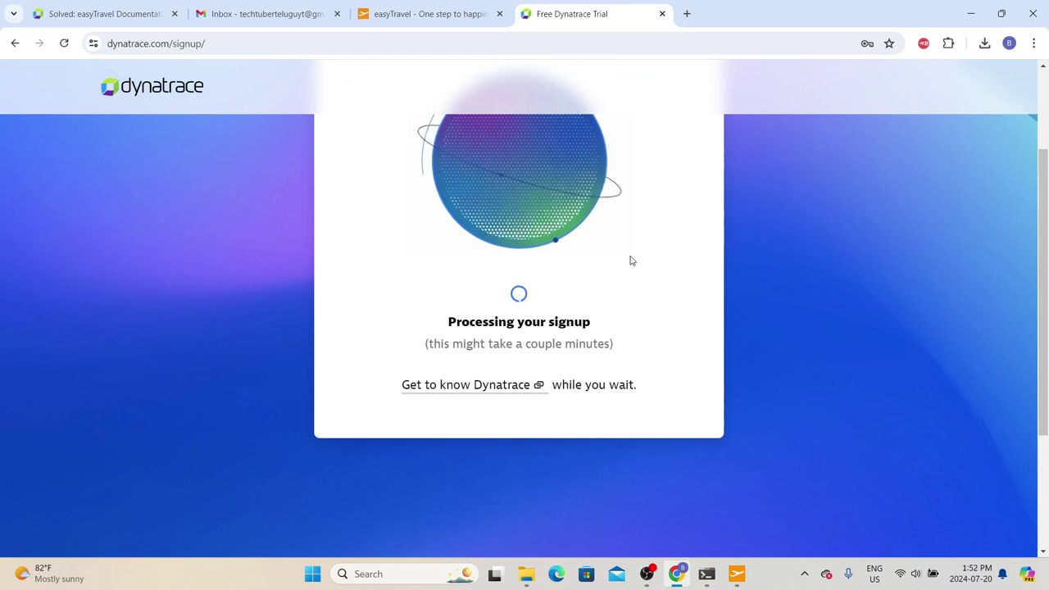
{"action": "scroll", "coordinate": [630, 260], "scroll_direction": "down", "scroll_amount": 2}
{"action": "scroll", "coordinate": [629, 262], "scroll_direction": "up", "scroll_amount": 3}
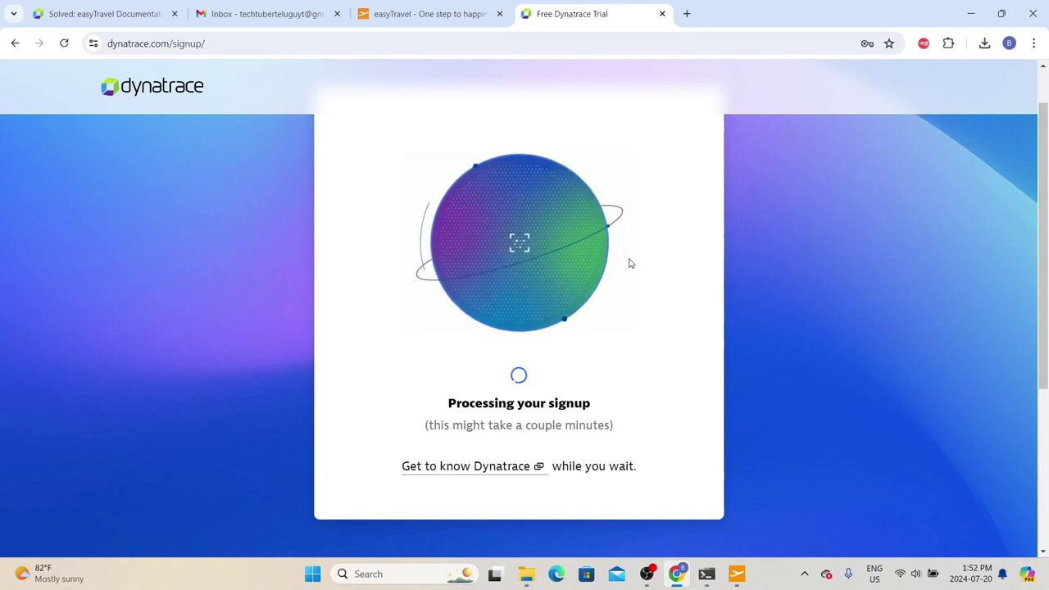
{"action": "key", "text": "Tab"}
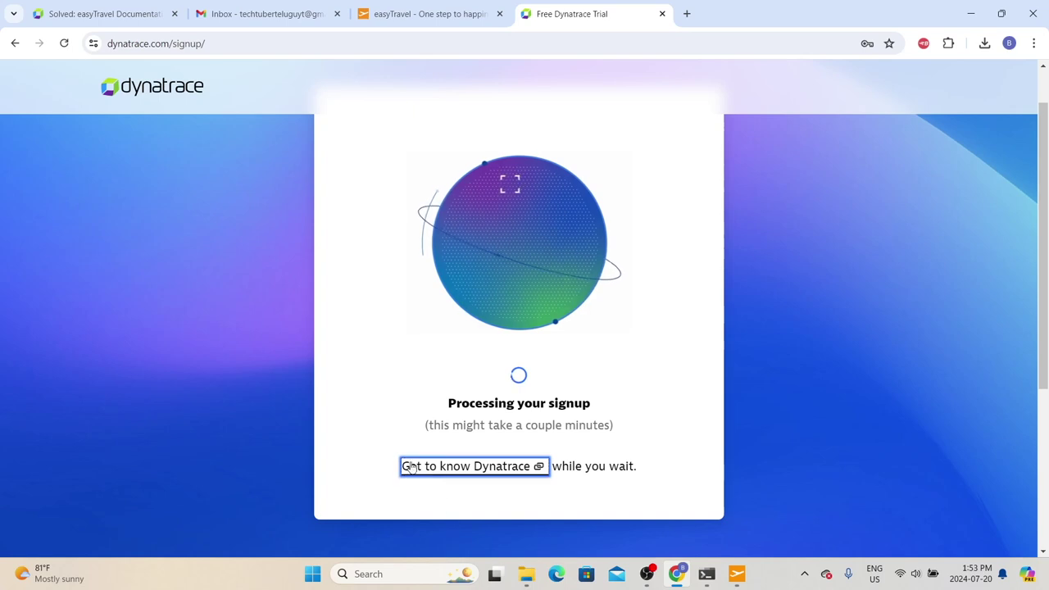
{"action": "right_click", "coordinate": [447, 468]}
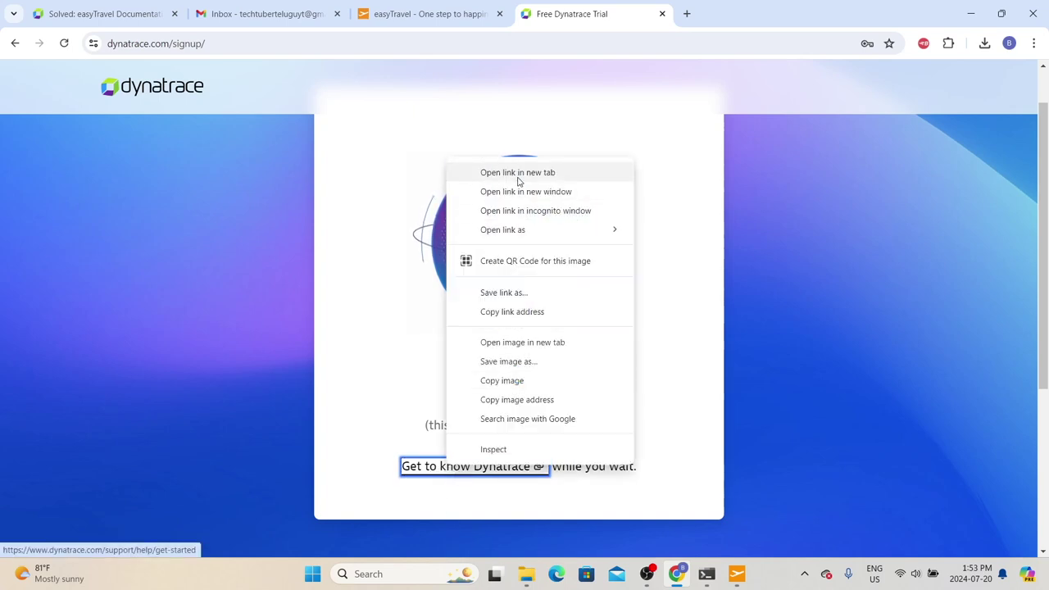
Step: Open the Get started documentation in a new tab and read down through its sign-up steps
{"action": "left_click", "coordinate": [483, 173]}
{"action": "left_click", "coordinate": [726, 13]}
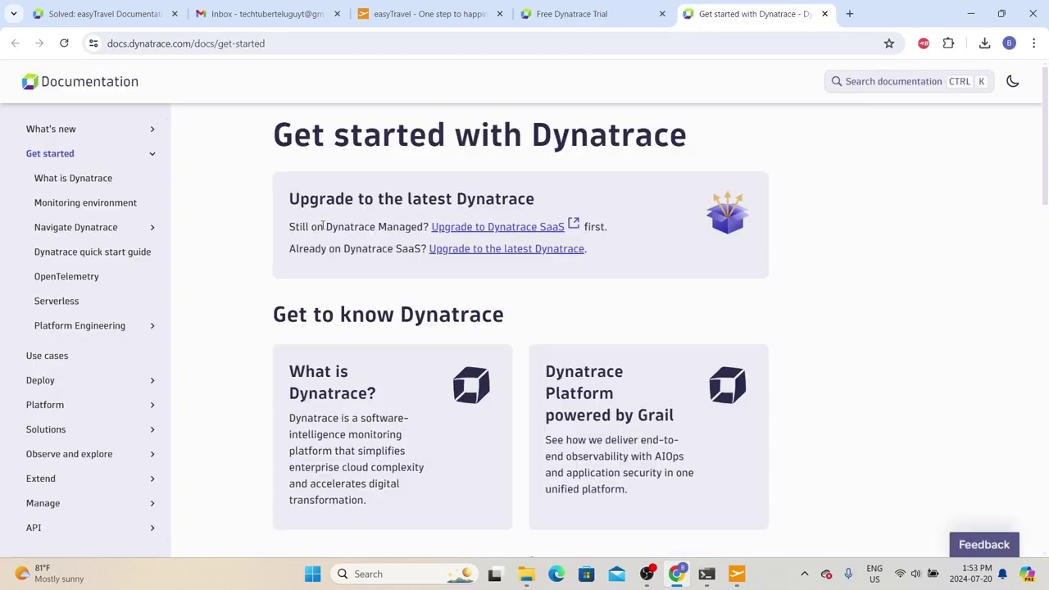
{"action": "scroll", "coordinate": [330, 237], "scroll_direction": "down", "scroll_amount": 1}
{"action": "scroll", "coordinate": [473, 304], "scroll_direction": "down", "scroll_amount": 1}
{"action": "scroll", "coordinate": [473, 304], "scroll_direction": "down", "scroll_amount": 1}
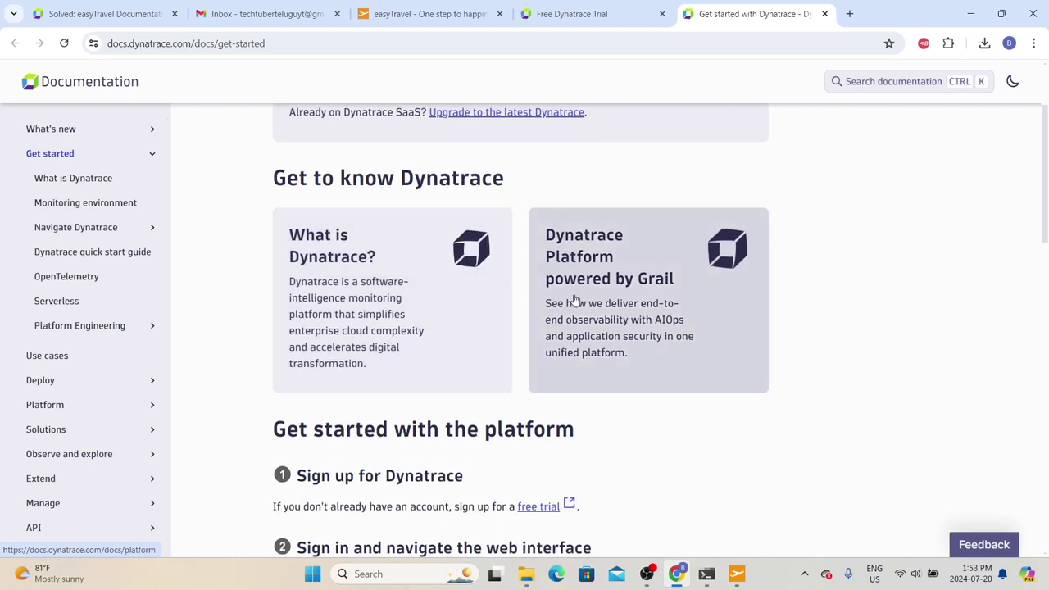
{"action": "scroll", "coordinate": [569, 311], "scroll_direction": "down", "scroll_amount": 2}
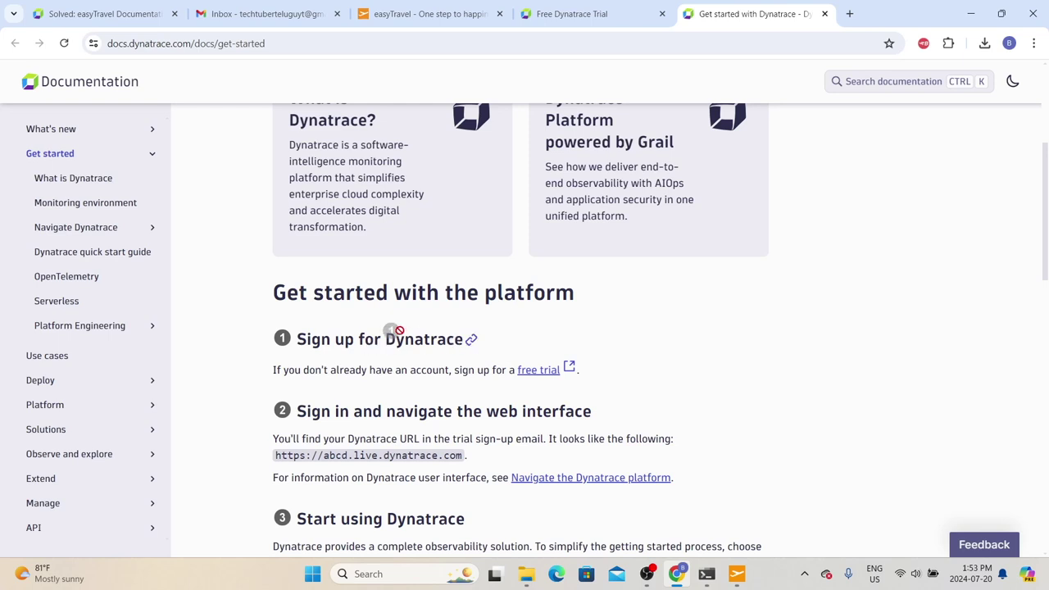
{"action": "scroll", "coordinate": [468, 300], "scroll_direction": "down", "scroll_amount": 3}
Step: Select the 'Sign in and navigate the web interface' text, then return to the Free Dynatrace Trial tab
{"action": "left_click_drag", "start_coordinate": [486, 201], "coordinate": [553, 195]}
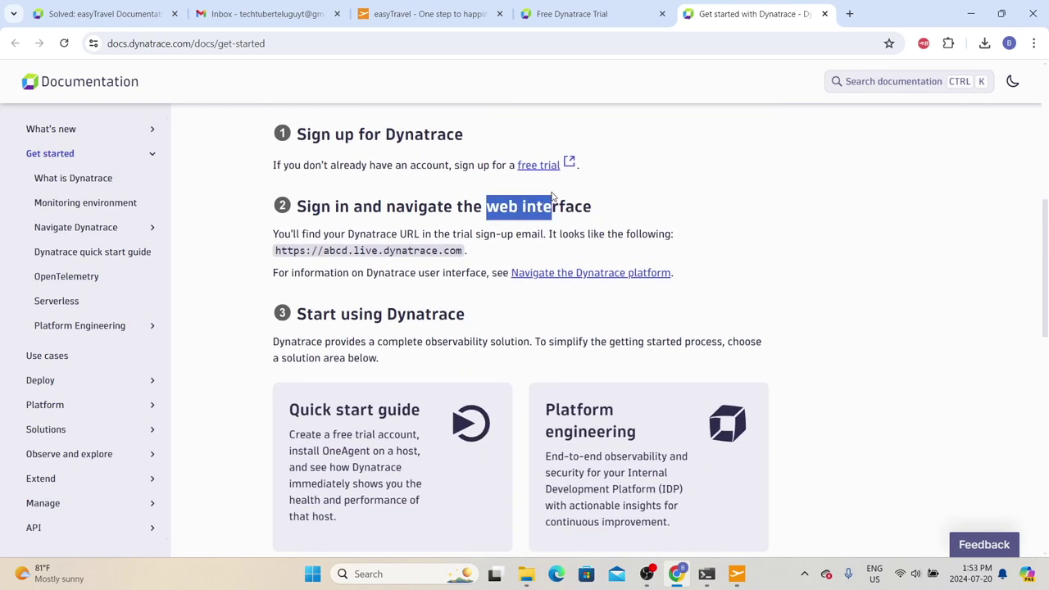
{"action": "left_click_drag", "start_coordinate": [526, 253], "coordinate": [219, 172]}
{"action": "scroll", "coordinate": [377, 335], "scroll_direction": "down", "scroll_amount": 2}
{"action": "scroll", "coordinate": [379, 332], "scroll_direction": "up", "scroll_amount": 2}
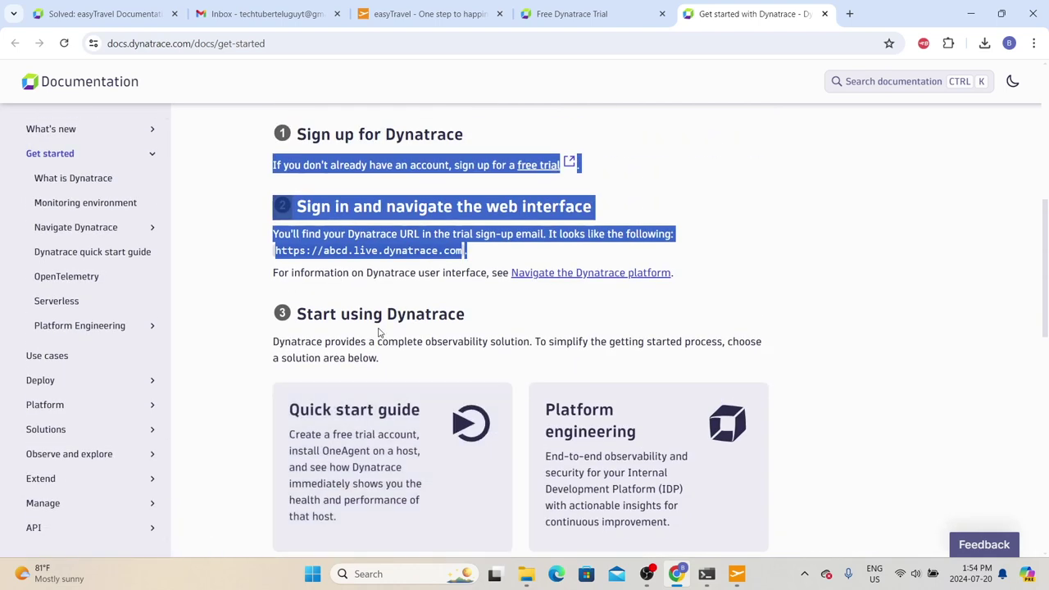
{"action": "key", "text": "ctrl+shift+Tab"}
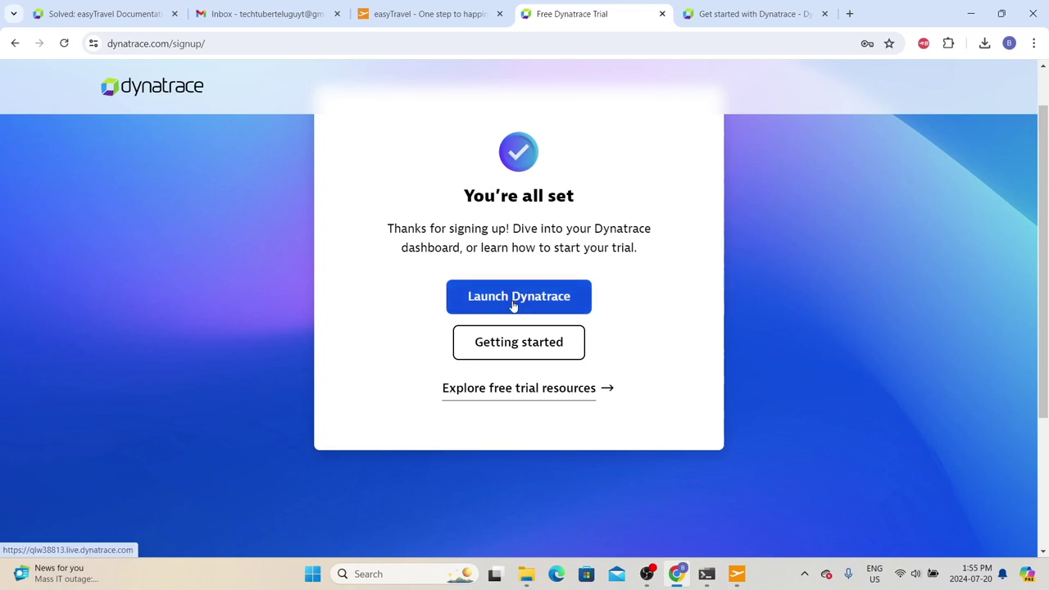
Step: Open the 'Welcome to Dynatrace!' email in Gmail and scroll through its trial resource links
{"action": "left_click", "coordinate": [262, 14]}
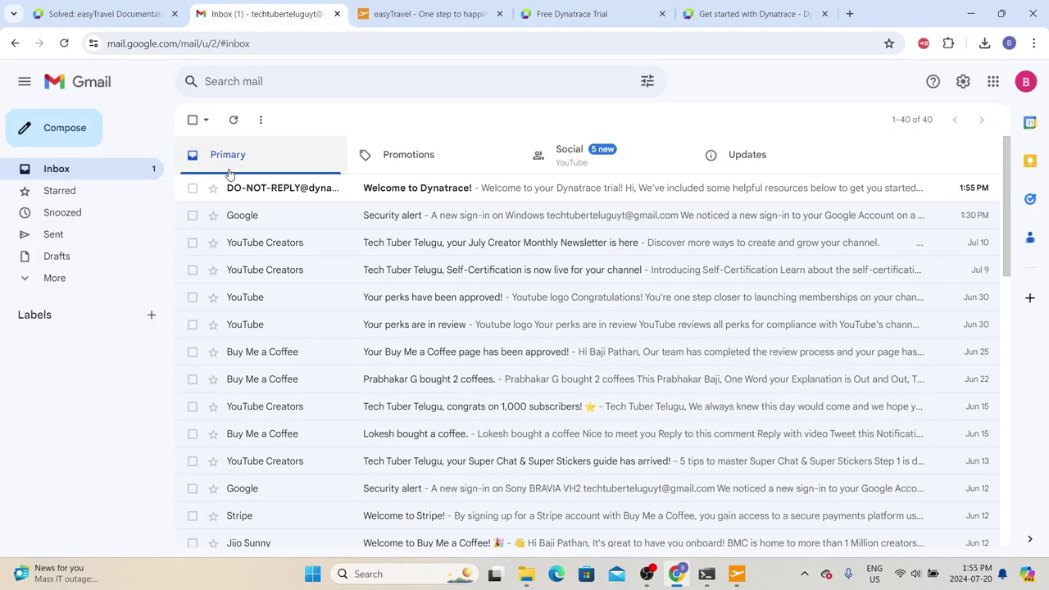
{"action": "left_click", "coordinate": [434, 191]}
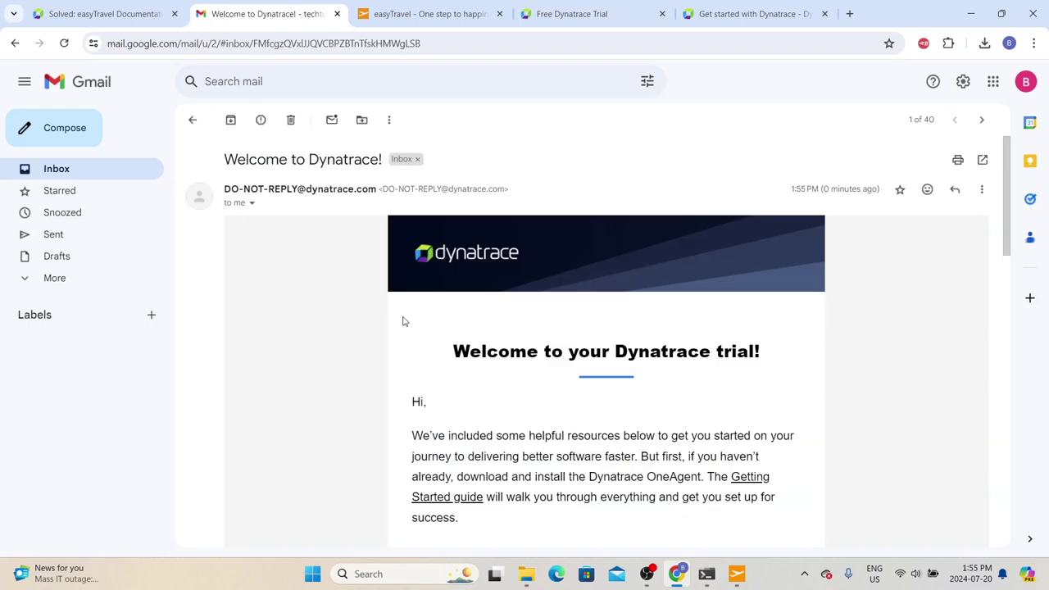
{"action": "scroll", "coordinate": [403, 321], "scroll_direction": "down", "scroll_amount": 3}
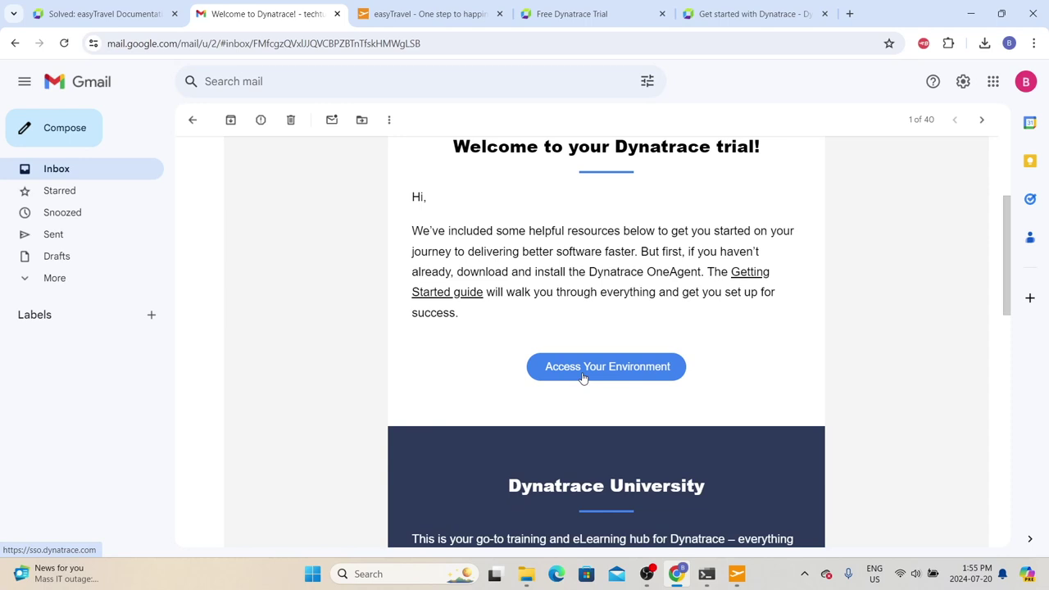
{"action": "scroll", "coordinate": [583, 377], "scroll_direction": "down", "scroll_amount": 2}
{"action": "scroll", "coordinate": [583, 377], "scroll_direction": "down", "scroll_amount": 2}
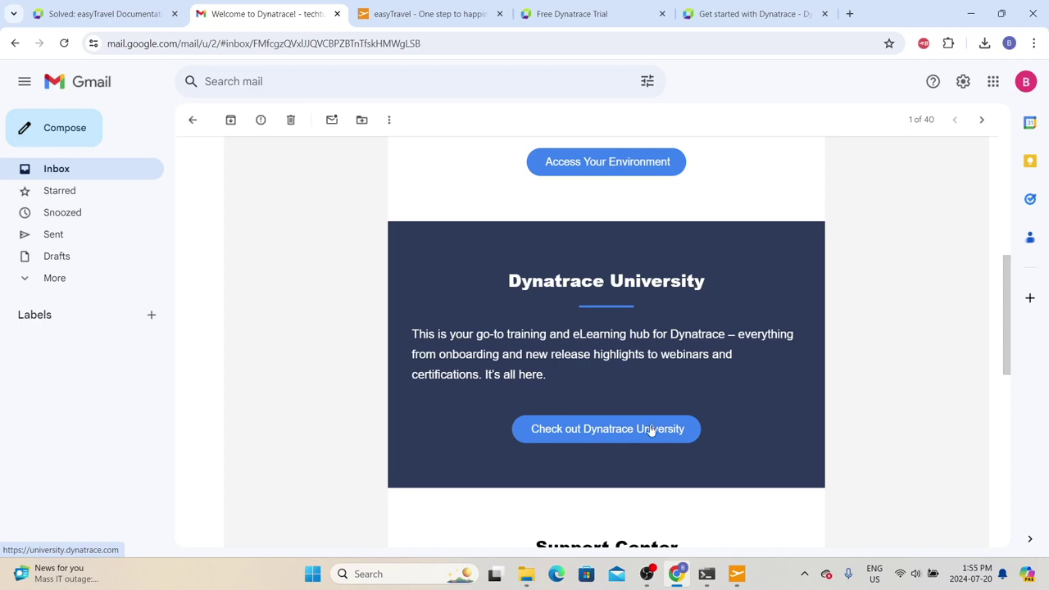
{"action": "scroll", "coordinate": [698, 424], "scroll_direction": "down", "scroll_amount": 3}
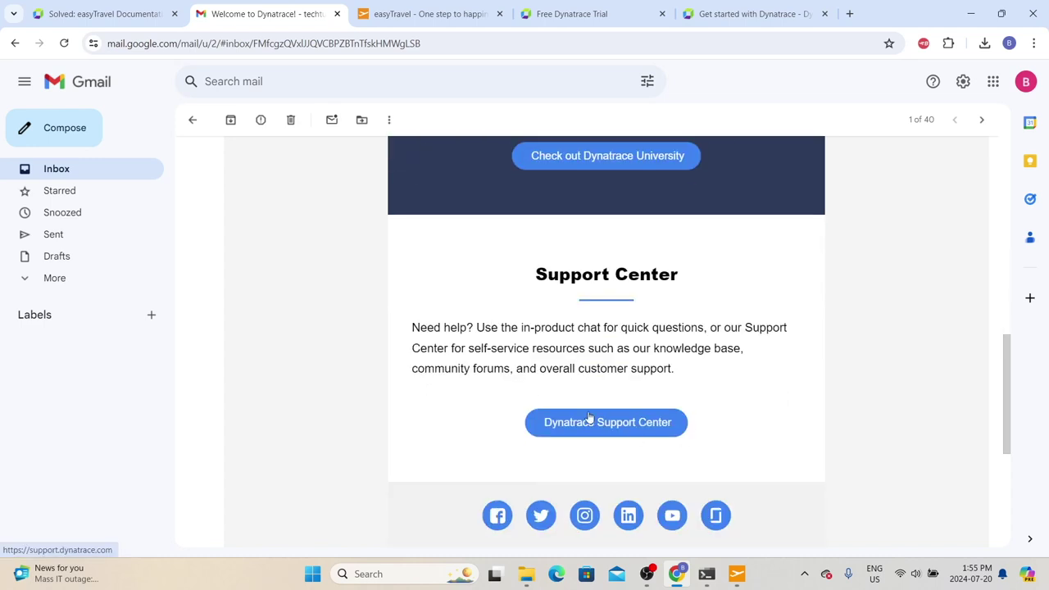
{"action": "scroll", "coordinate": [588, 418], "scroll_direction": "up", "scroll_amount": 8}
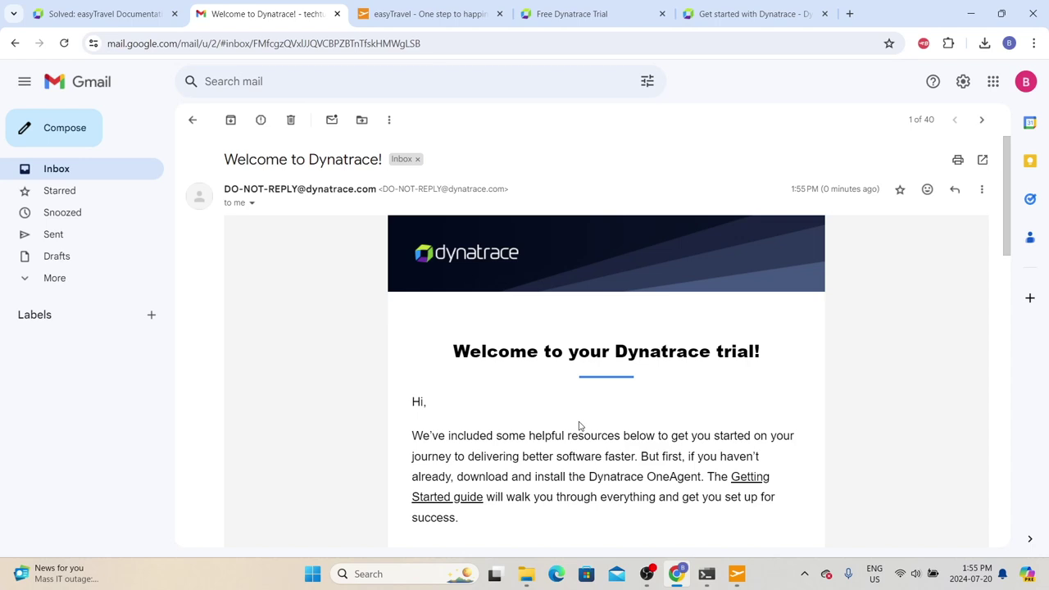
{"action": "scroll", "coordinate": [582, 431], "scroll_direction": "down", "scroll_amount": 2}
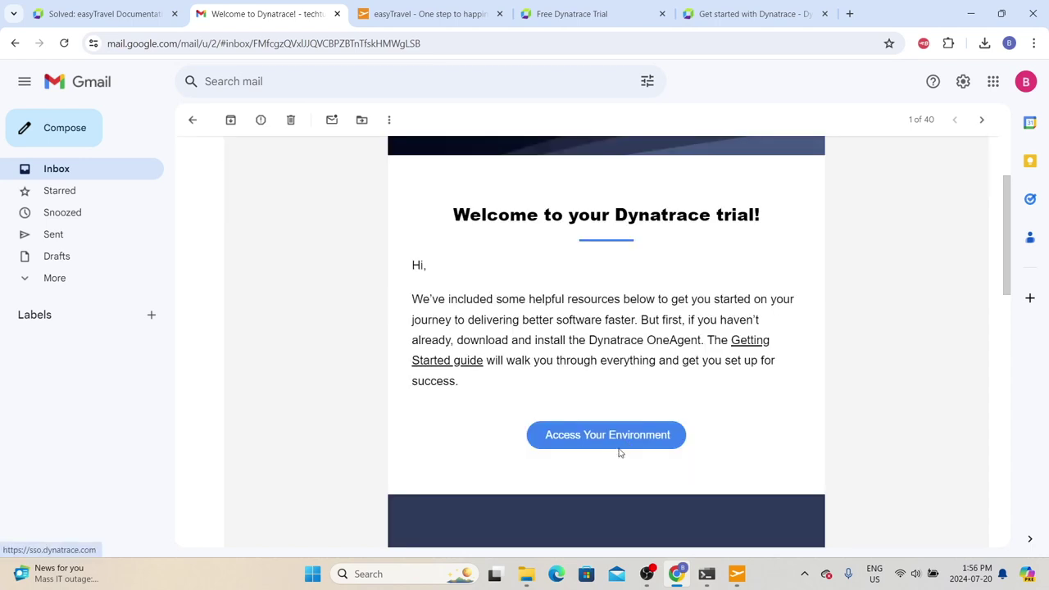
Step: Launch the Dynatrace trial environment from the Free Dynatrace Trial confirmation page
{"action": "left_click", "coordinate": [700, 10]}
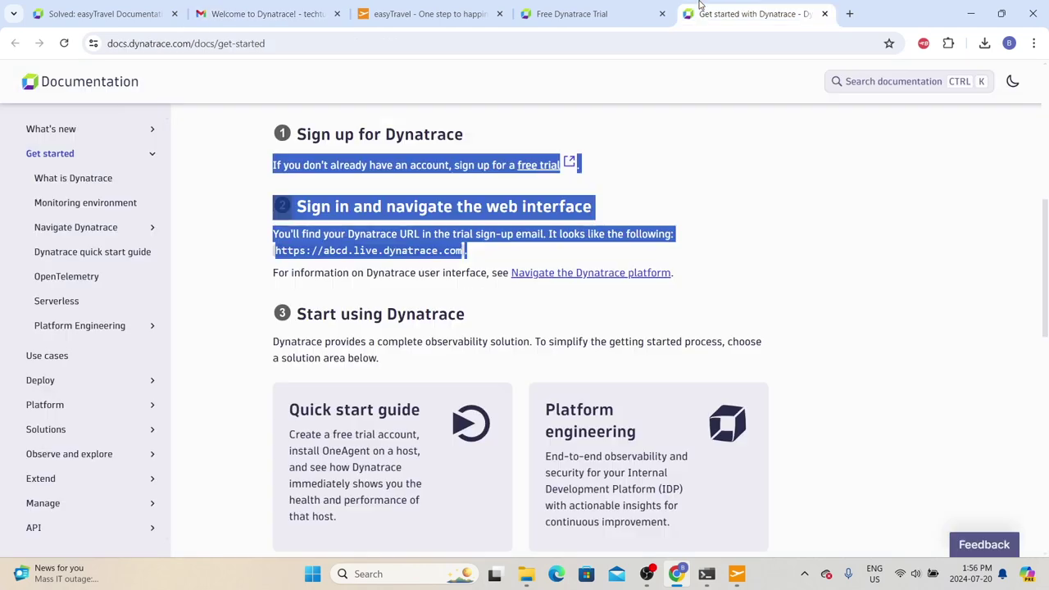
{"action": "left_click", "coordinate": [573, 13]}
{"action": "left_click", "coordinate": [489, 301]}
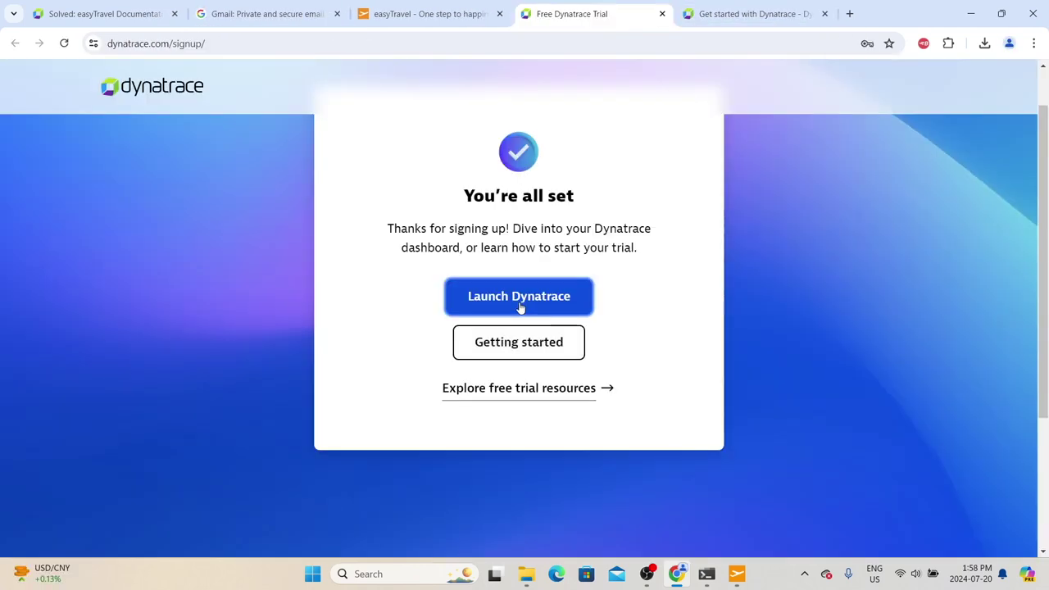
{"action": "left_click", "coordinate": [522, 307]}
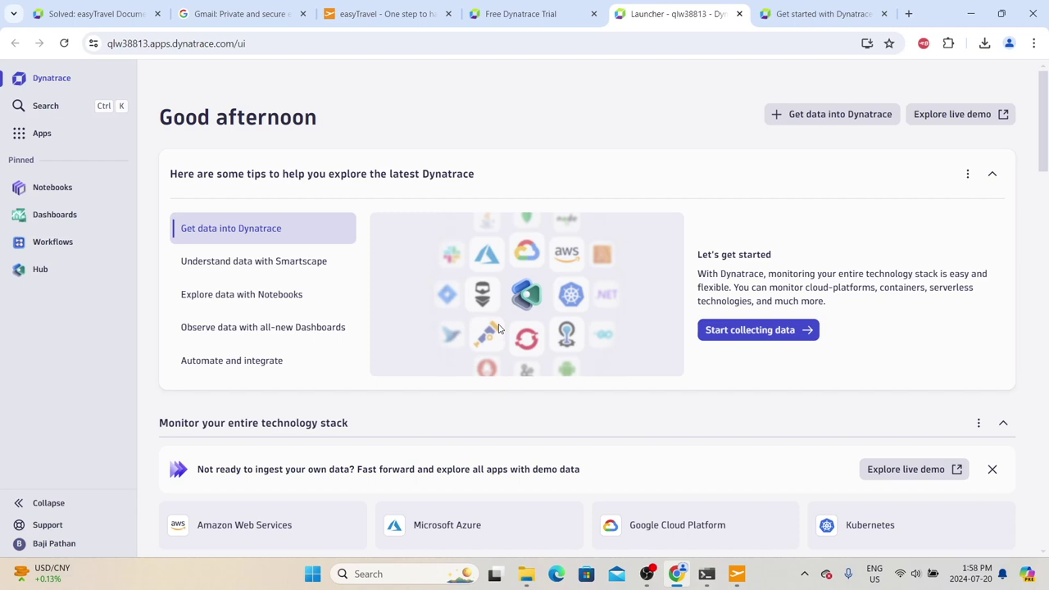
Step: Turn off Latest Dynatrace to view classic Dashboards, then switch back and dismiss the welcome splash
{"action": "left_click", "coordinate": [51, 547]}
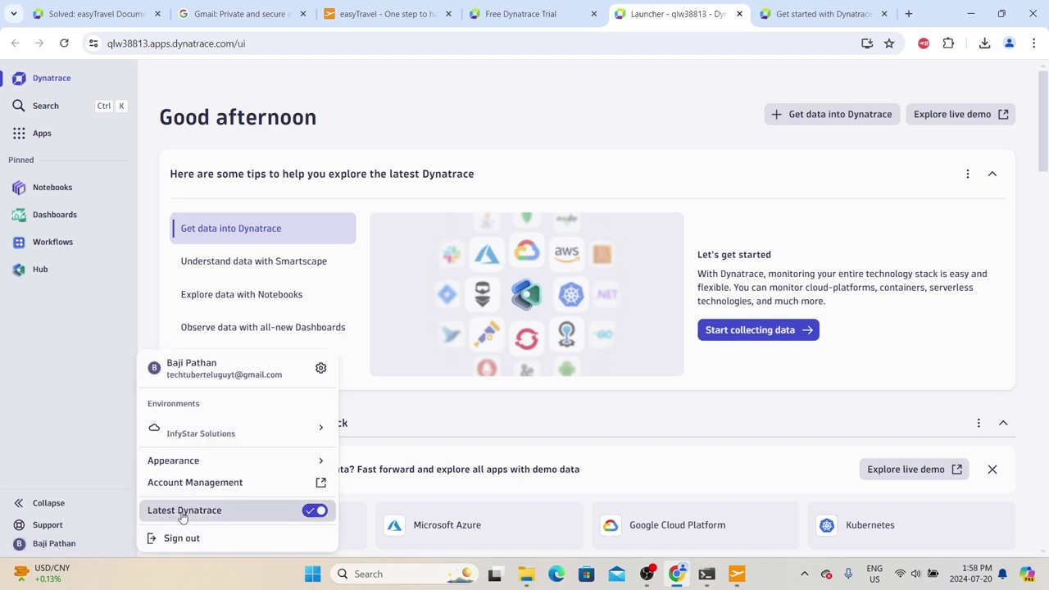
{"action": "left_click", "coordinate": [314, 512]}
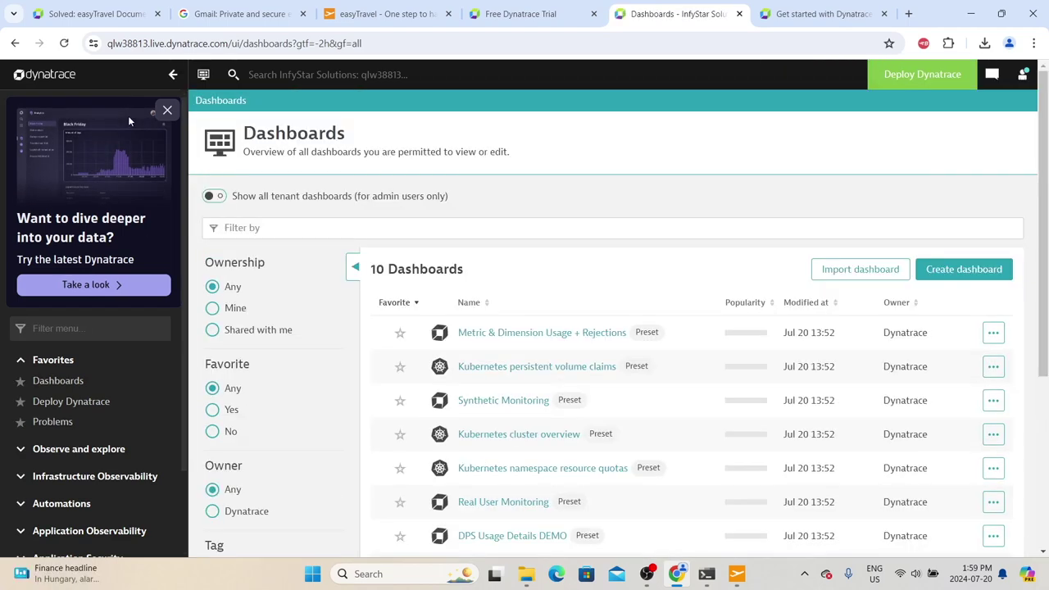
{"action": "scroll", "coordinate": [80, 423], "scroll_direction": "down", "scroll_amount": 3}
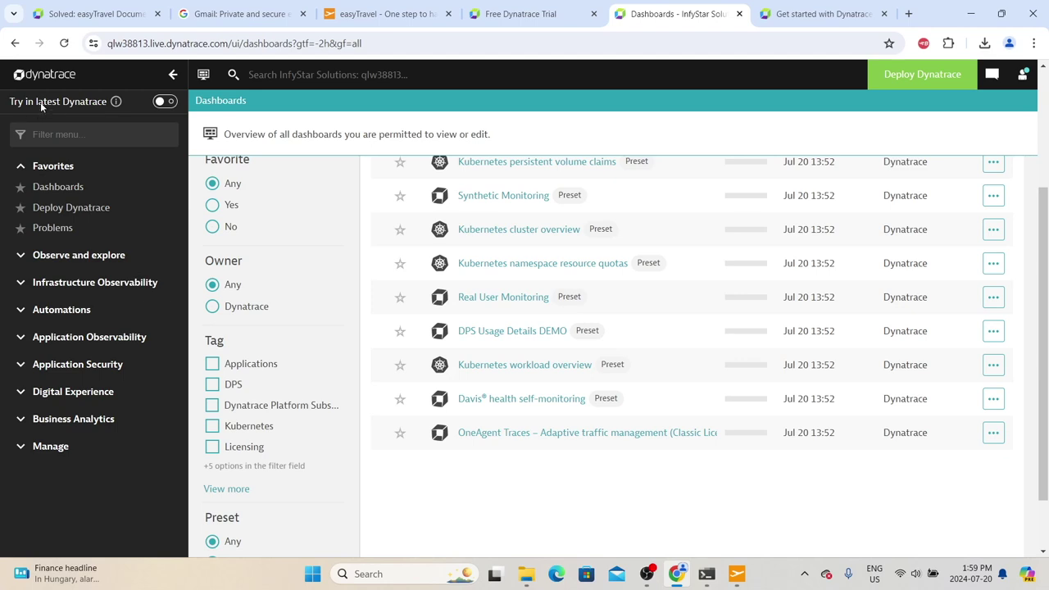
{"action": "left_click", "coordinate": [163, 101]}
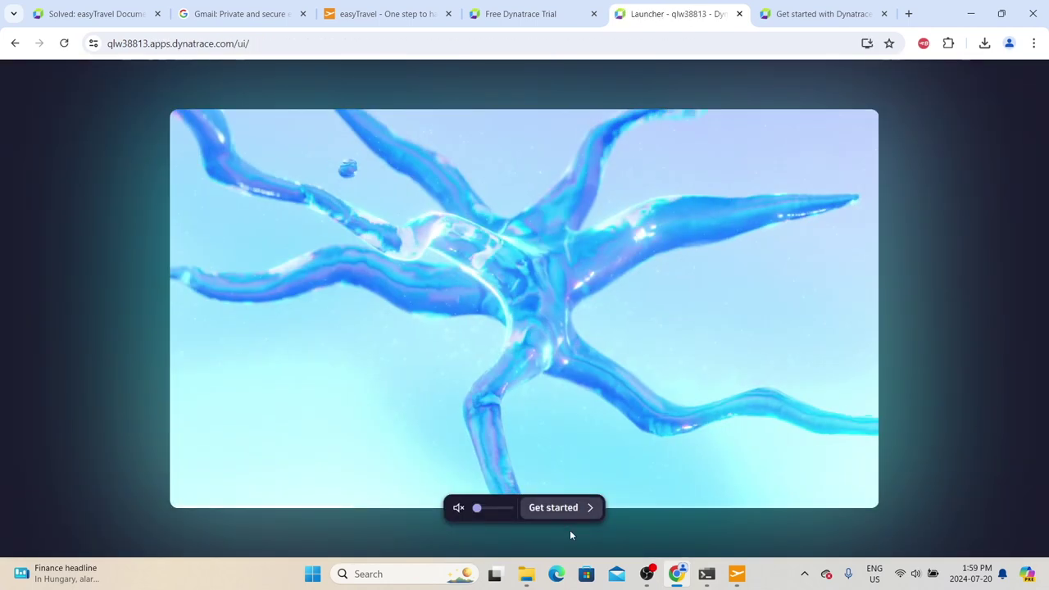
{"action": "left_click", "coordinate": [562, 509]}
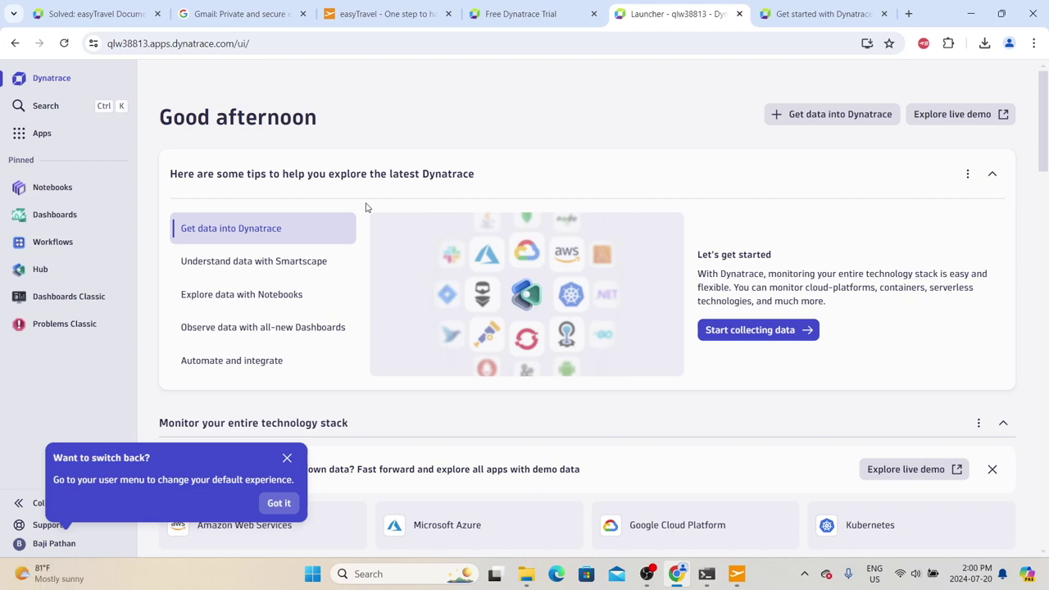
Step: Search the environment for 'deploy oneage' and open the Deploy OneAgent app
{"action": "left_click", "coordinate": [43, 134]}
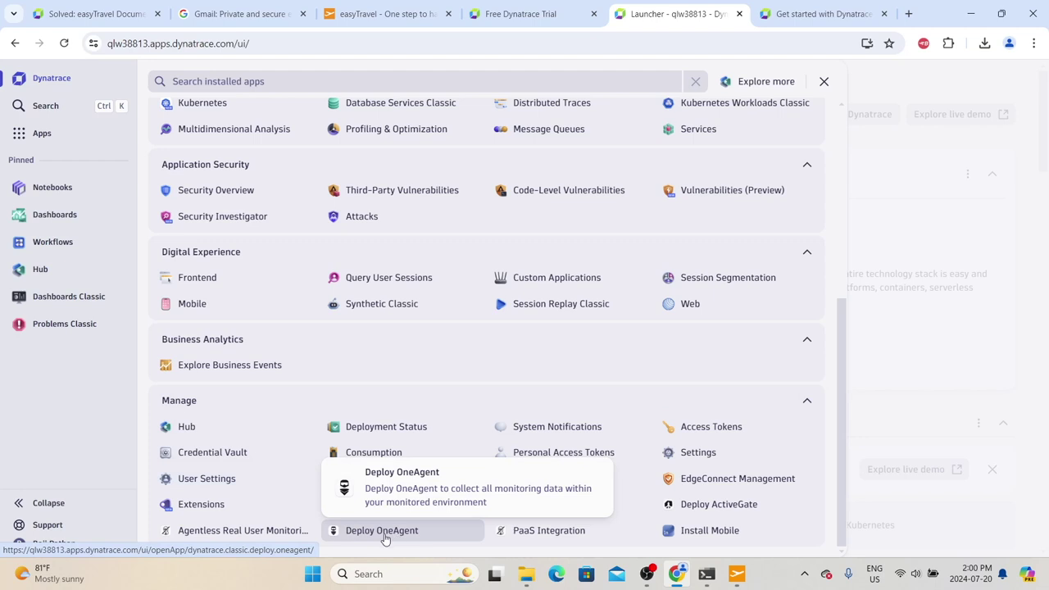
{"action": "scroll", "coordinate": [202, 450], "scroll_direction": "up", "scroll_amount": 3}
{"action": "left_click", "coordinate": [43, 105]}
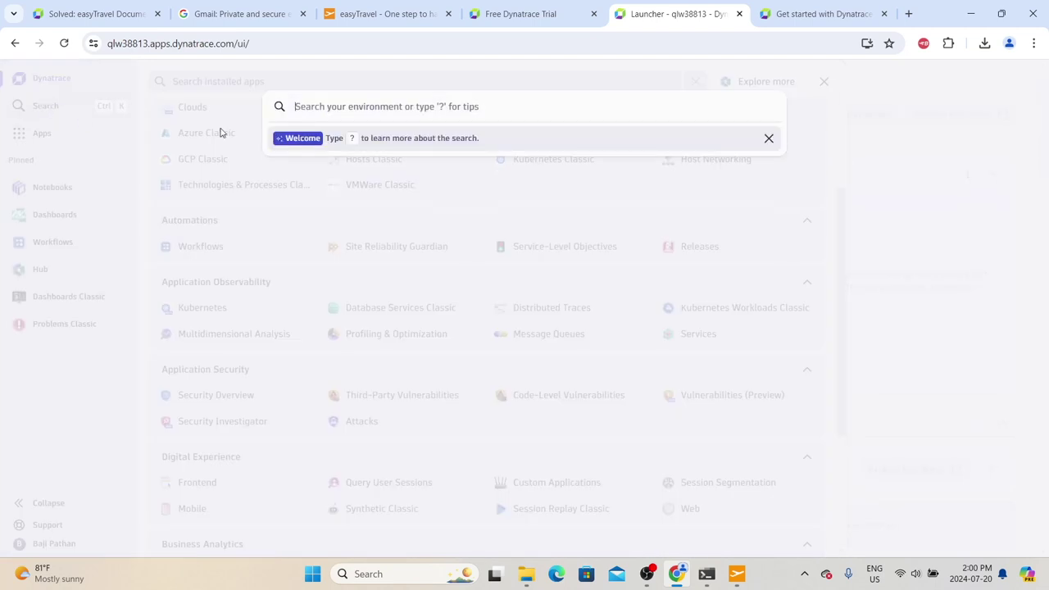
{"action": "type", "text": "deploy oneaget"}
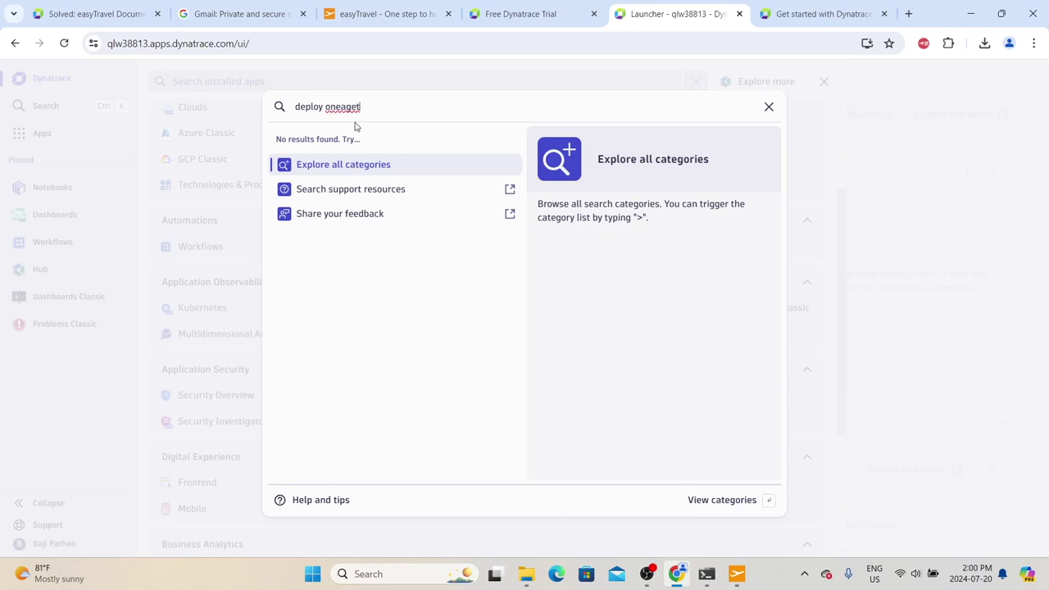
{"action": "key", "text": "BackSpace"}
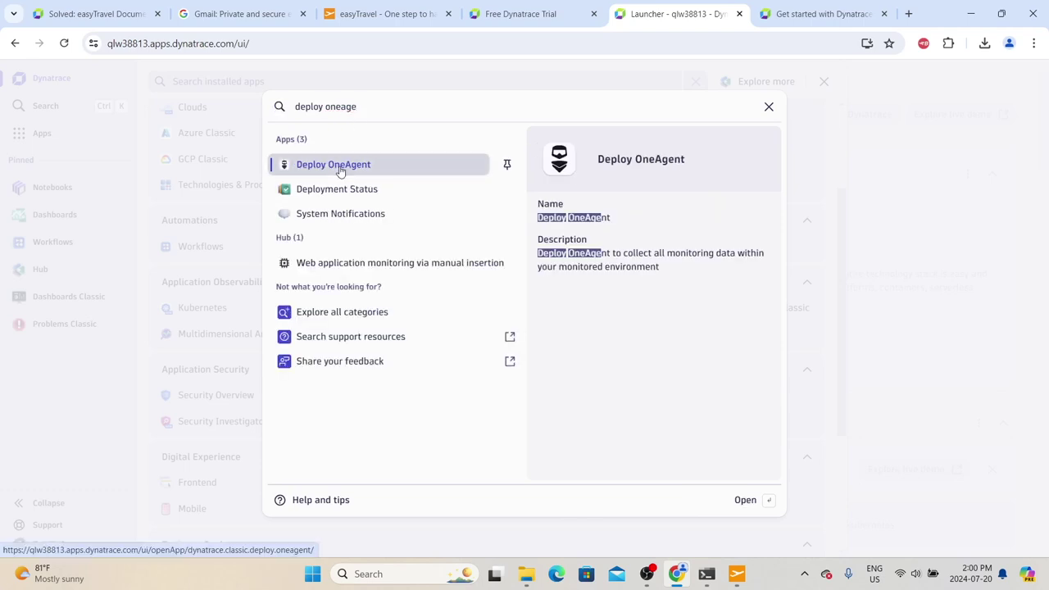
{"action": "left_click", "coordinate": [340, 167]}
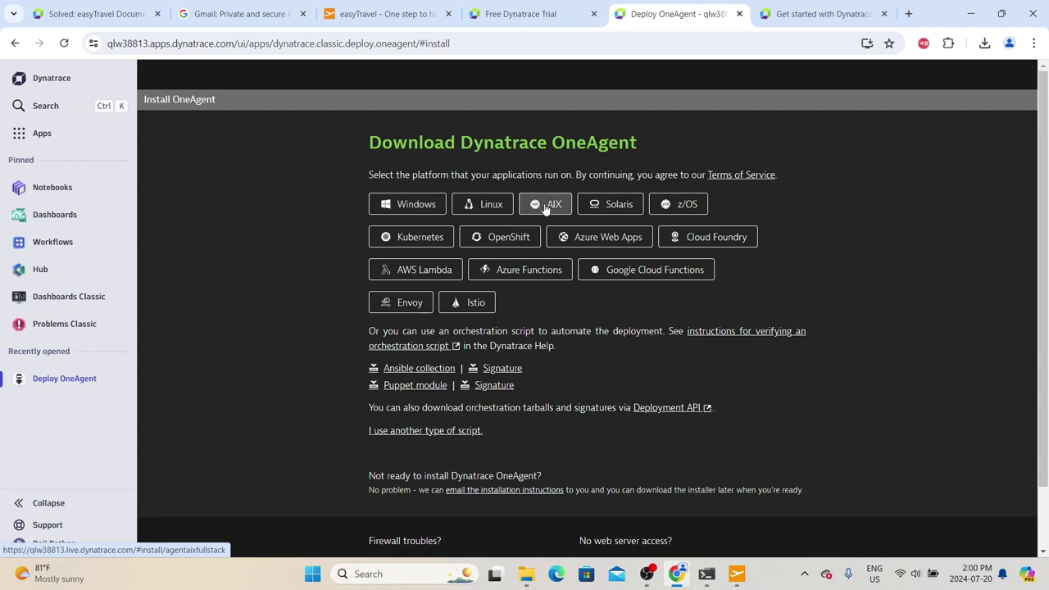
{"action": "scroll", "coordinate": [498, 299], "scroll_direction": "down", "scroll_amount": 2}
{"action": "scroll", "coordinate": [499, 299], "scroll_direction": "up", "scroll_amount": 2}
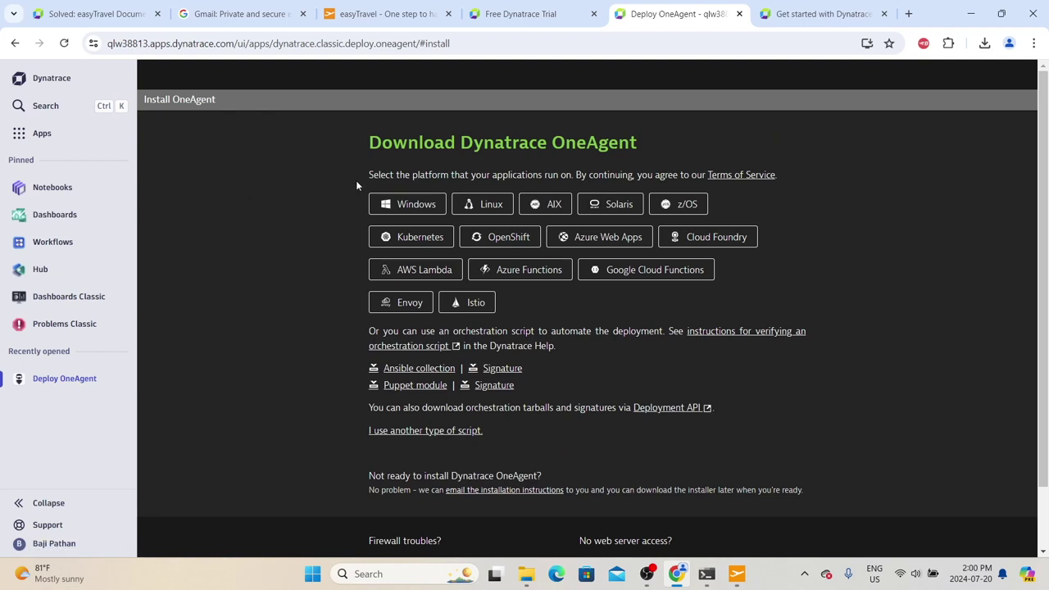
{"action": "left_click", "coordinate": [386, 204]}
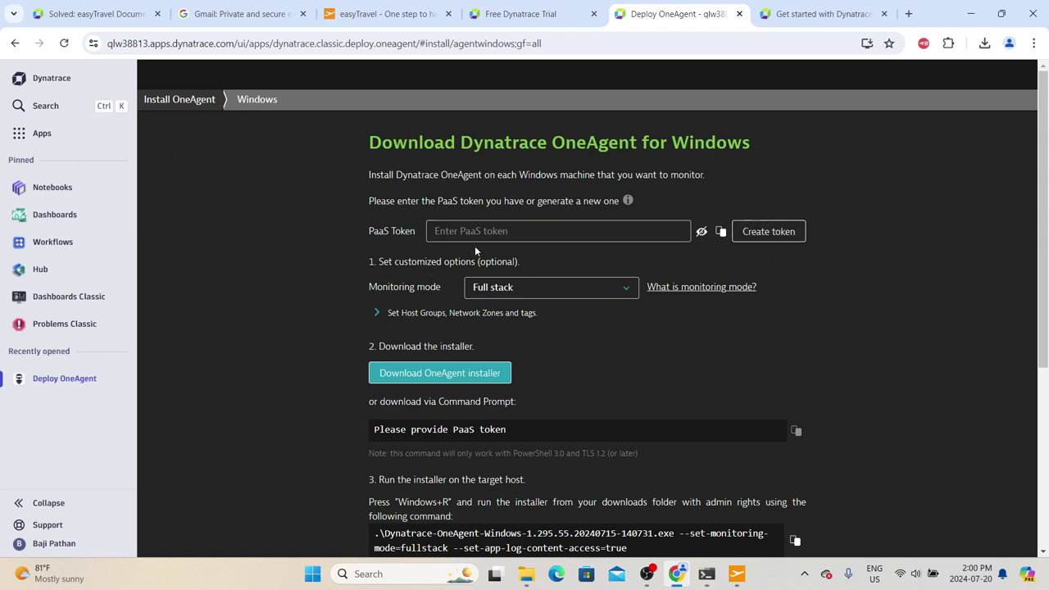
{"action": "left_click", "coordinate": [769, 232]}
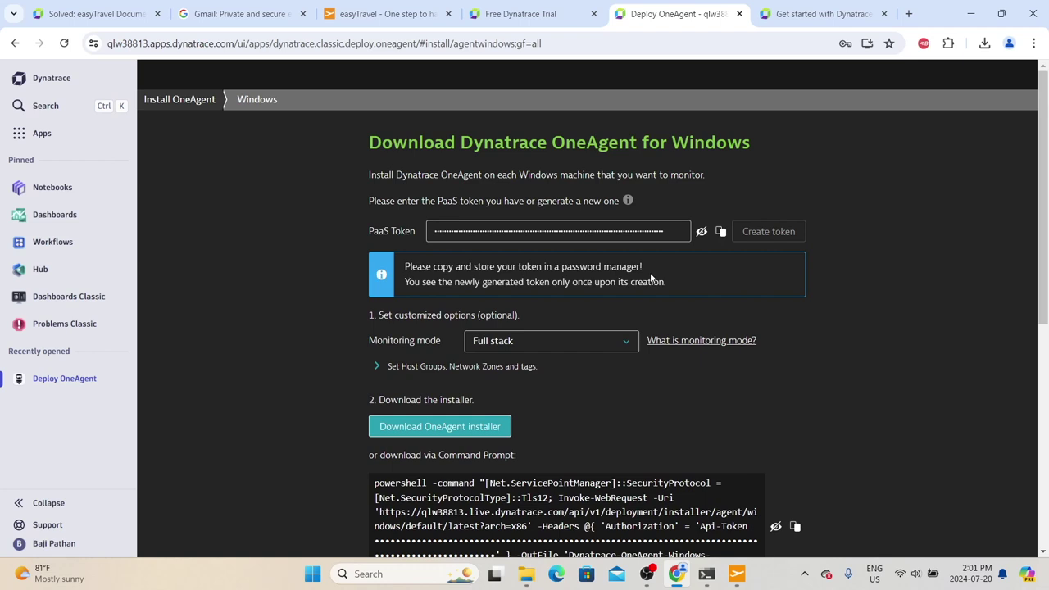
{"action": "left_click_drag", "start_coordinate": [403, 267], "coordinate": [595, 281]}
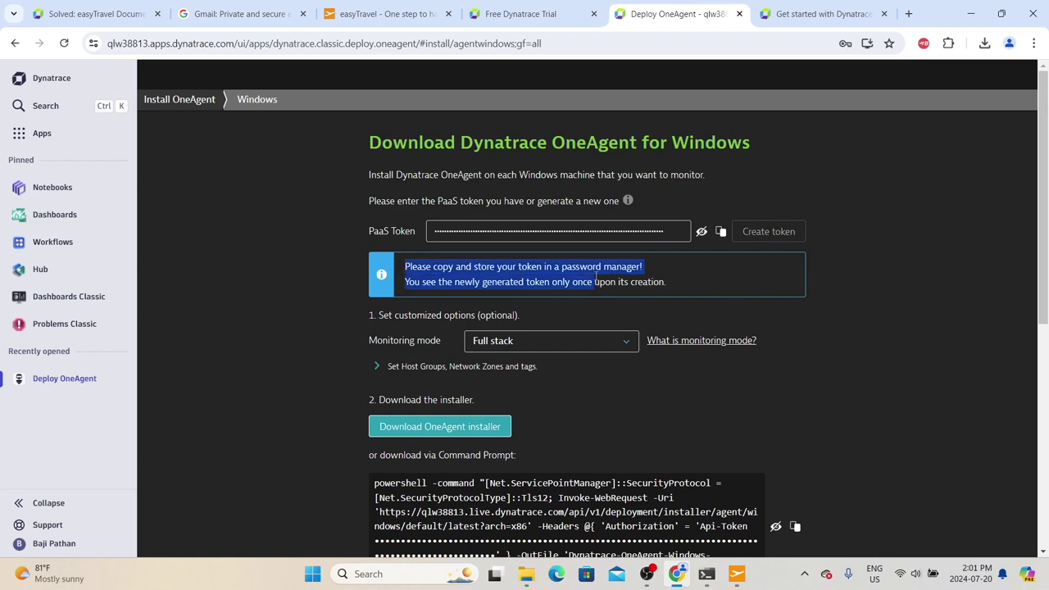
{"action": "left_click", "coordinate": [492, 271]}
{"action": "left_click_drag", "start_coordinate": [507, 268], "coordinate": [519, 268]}
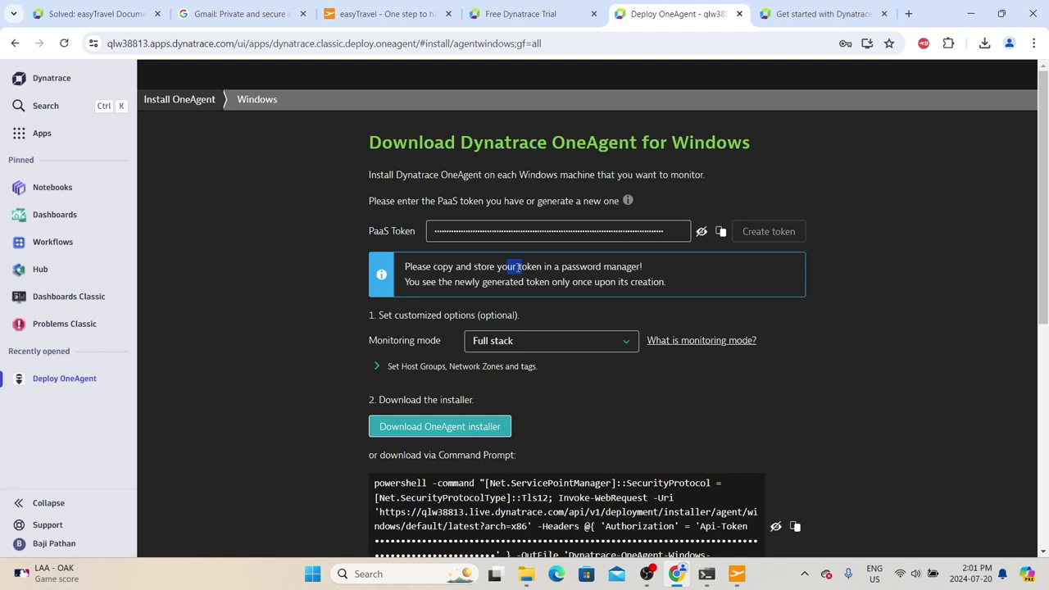
{"action": "left_click", "coordinate": [702, 231]}
{"action": "left_click", "coordinate": [702, 231]}
{"action": "scroll", "coordinate": [372, 255], "scroll_direction": "down", "scroll_amount": 1}
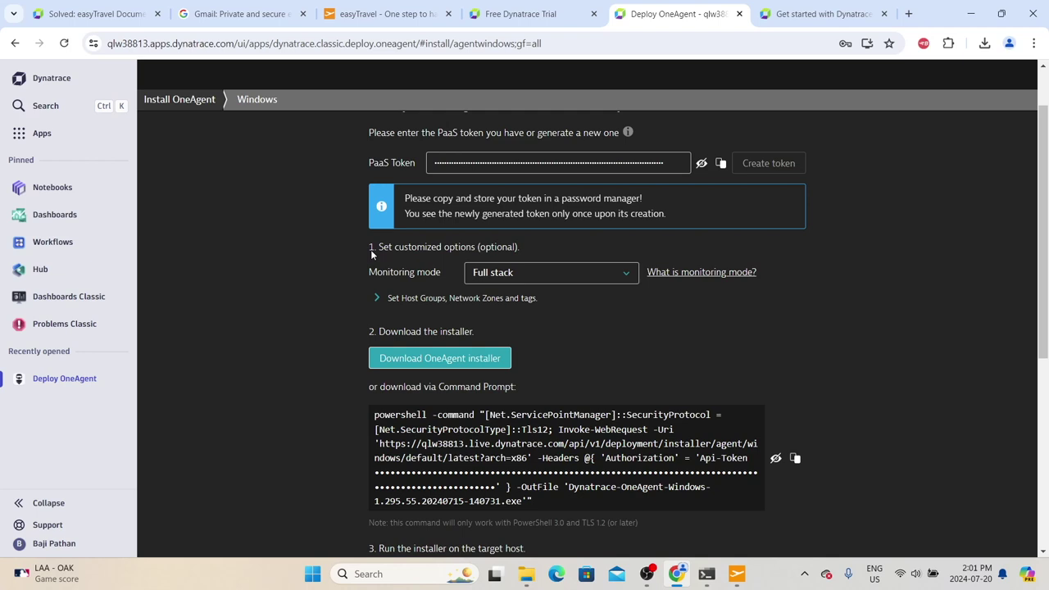
Step: Keep Full stack as the monitoring mode and right-click the 'What is monitoring mode?' link
{"action": "left_click", "coordinate": [533, 273]}
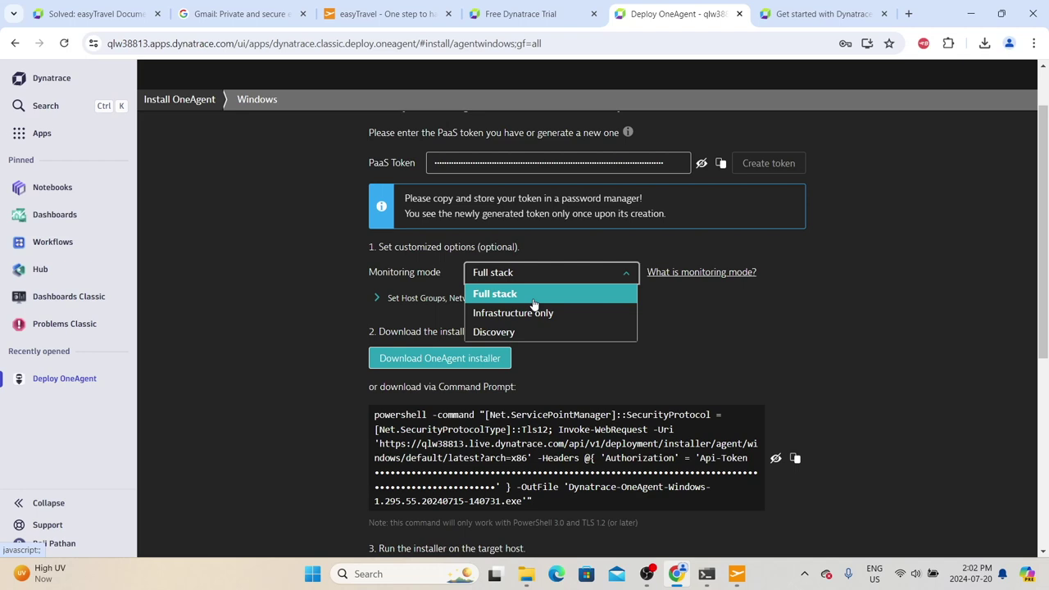
{"action": "left_click", "coordinate": [533, 295]}
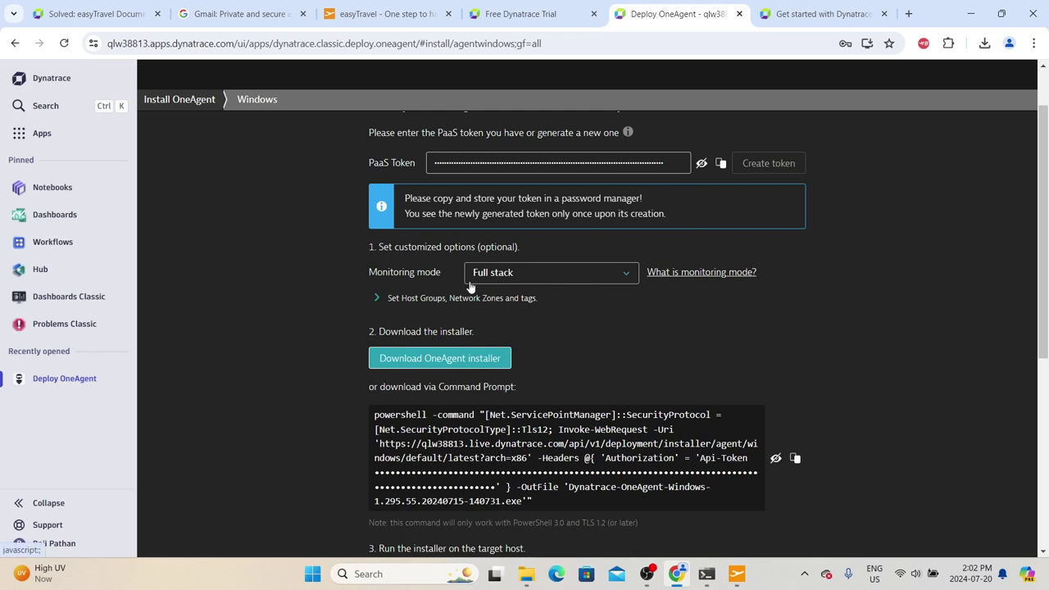
{"action": "right_click", "coordinate": [729, 276]}
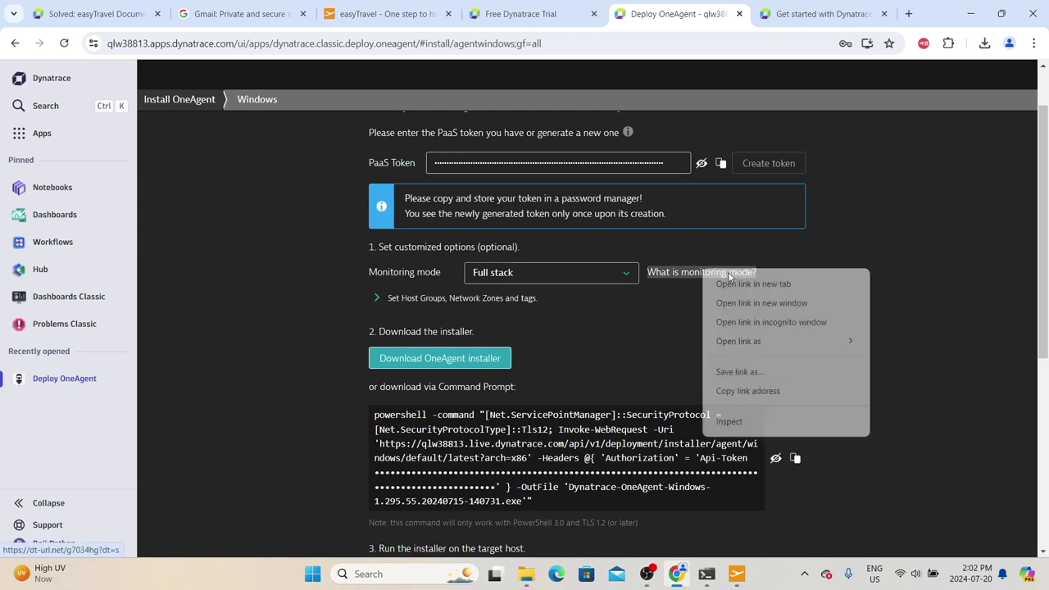
Step: Read the monitoring modes comparison table in a new docs tab, then close it with Ctrl+W
{"action": "left_click", "coordinate": [744, 282]}
{"action": "left_click", "coordinate": [697, 13]}
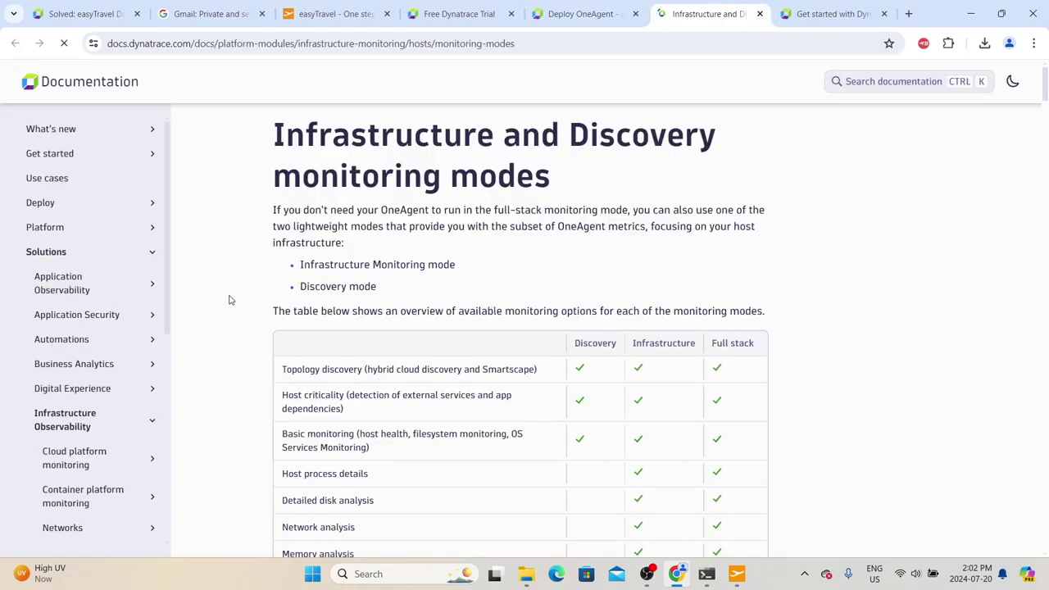
{"action": "left_click_drag", "start_coordinate": [273, 226], "coordinate": [393, 323]}
{"action": "scroll", "coordinate": [393, 323], "scroll_direction": "down", "scroll_amount": 3}
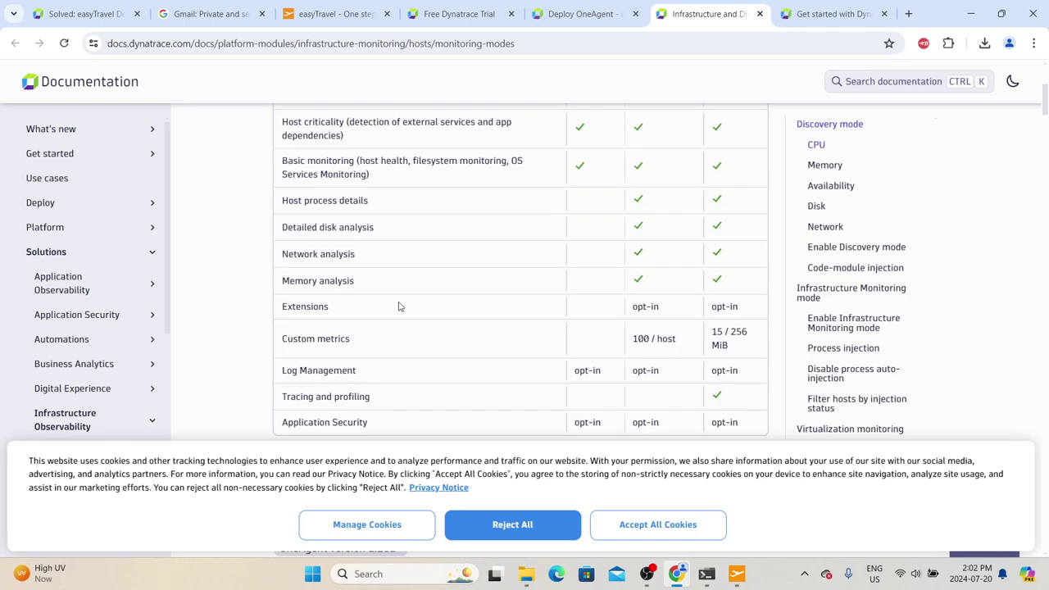
{"action": "scroll", "coordinate": [399, 307], "scroll_direction": "up", "scroll_amount": 3}
{"action": "scroll", "coordinate": [695, 295], "scroll_direction": "down", "scroll_amount": 1}
{"action": "scroll", "coordinate": [684, 305], "scroll_direction": "up", "scroll_amount": 2}
{"action": "scroll", "coordinate": [718, 197], "scroll_direction": "down", "scroll_amount": 3}
{"action": "scroll", "coordinate": [719, 193], "scroll_direction": "up", "scroll_amount": 3}
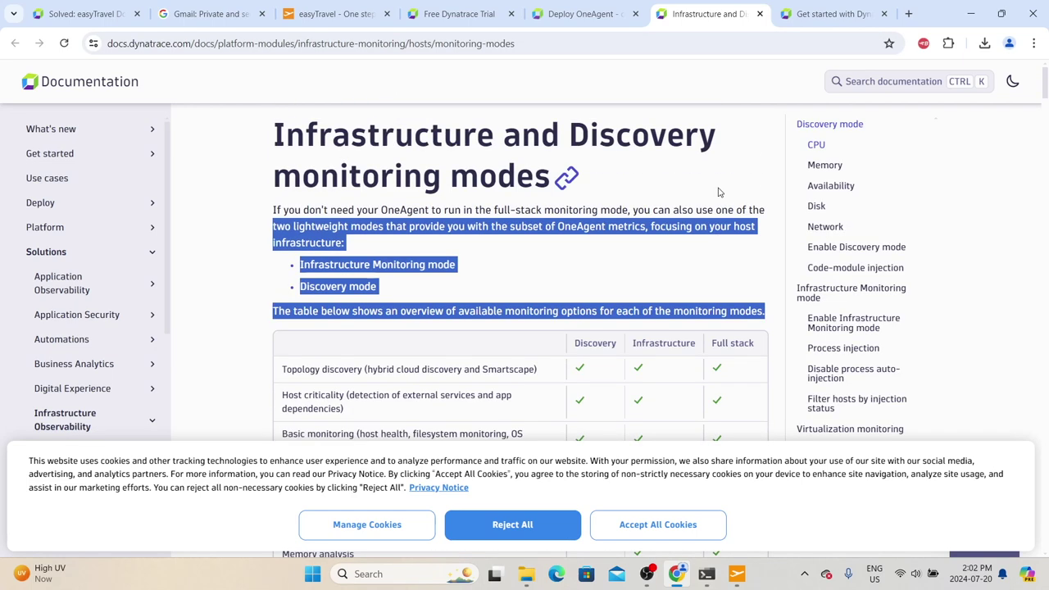
{"action": "key", "text": "ctrl+w"}
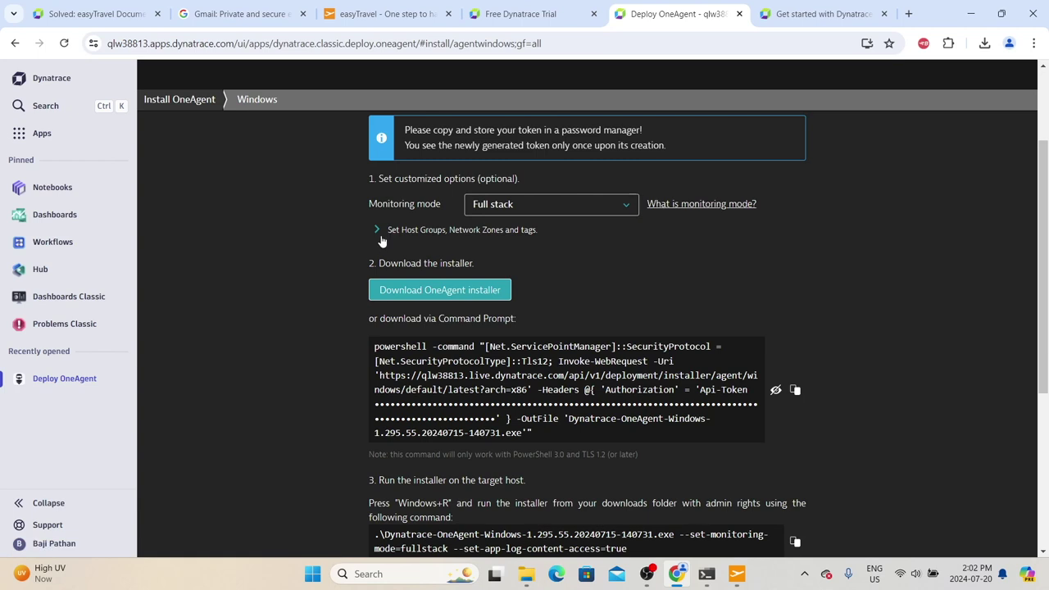
Step: Check the host group and tag options, then download the Windows OneAgent installer
{"action": "left_click", "coordinate": [376, 230]}
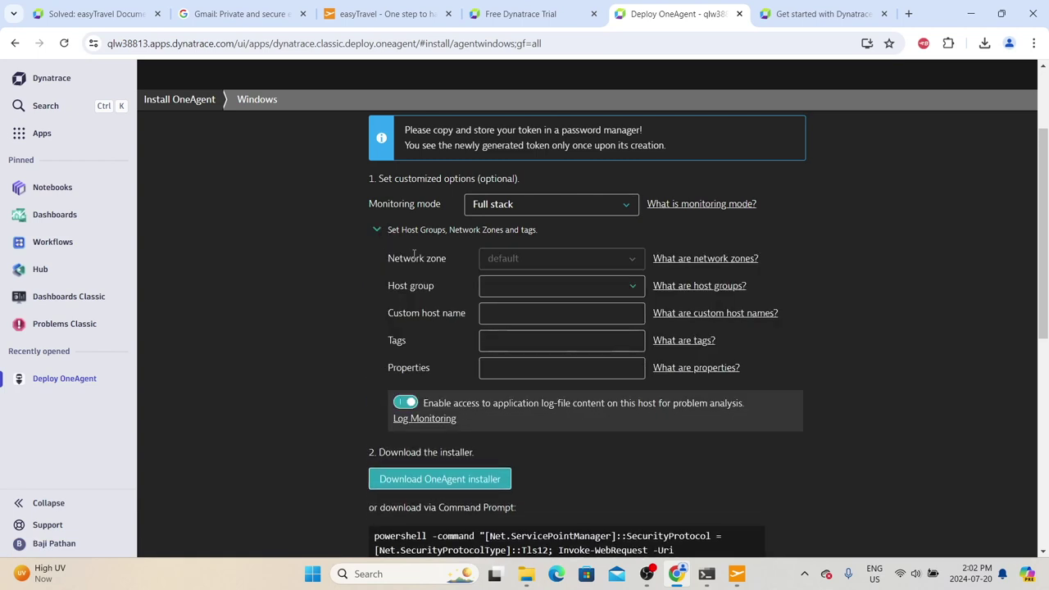
{"action": "left_click", "coordinate": [377, 230]}
{"action": "left_click", "coordinate": [407, 299]}
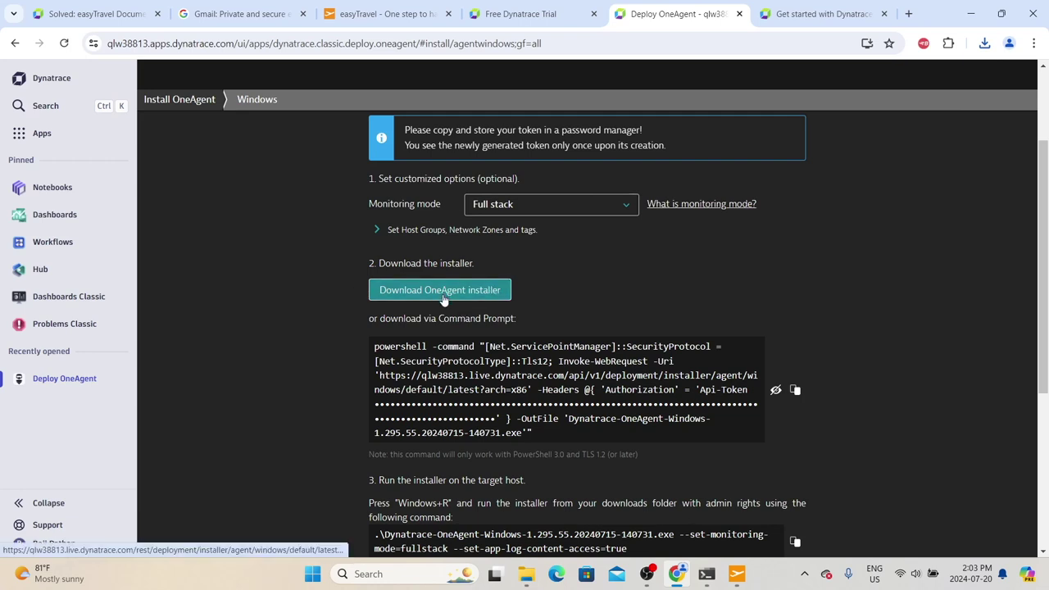
Step: Select the PowerShell download command and open the Downloads folder in File Explorer
{"action": "scroll", "coordinate": [438, 303], "scroll_direction": "down", "scroll_amount": 1}
{"action": "left_click_drag", "start_coordinate": [379, 278], "coordinate": [532, 374]}
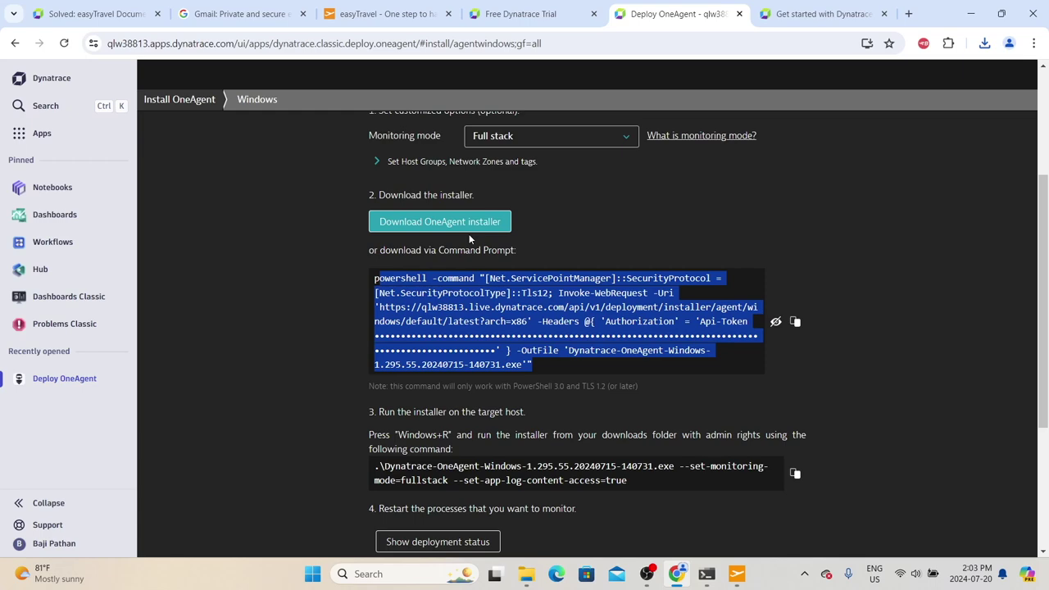
{"action": "left_click", "coordinate": [525, 574]}
Step: Run the Dynatrace-OneAgent-Windows installer from the Downloads folder
{"action": "left_click", "coordinate": [196, 167]}
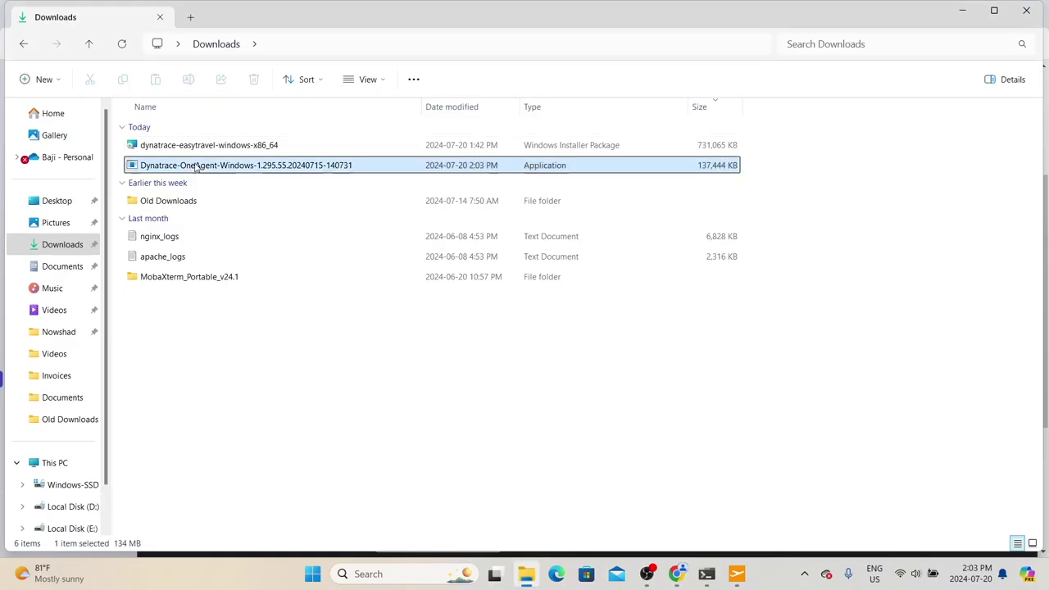
{"action": "double_click", "coordinate": [267, 167]}
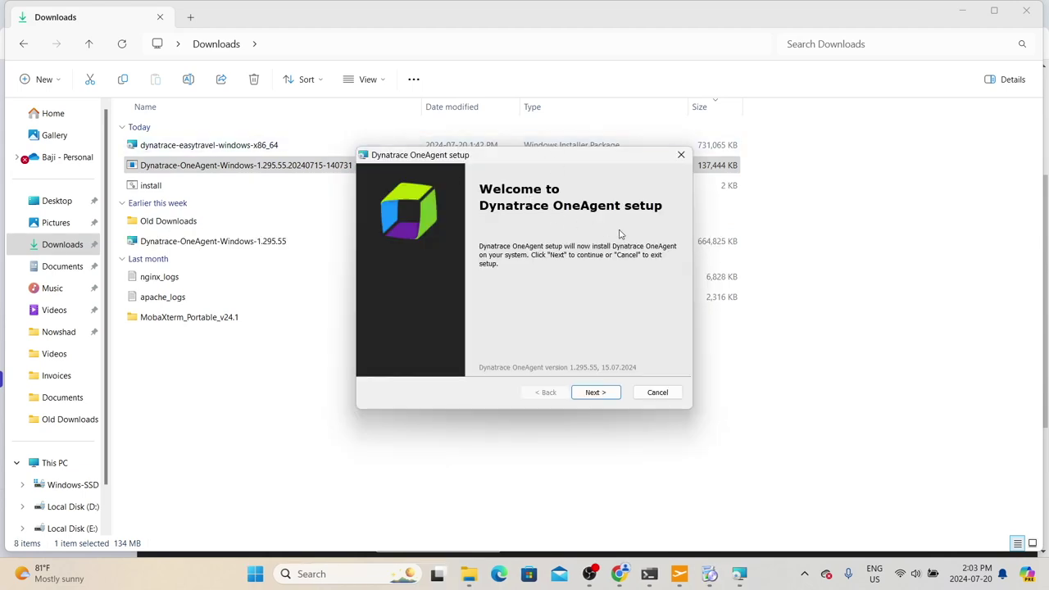
Step: Move past the setup welcome and keep the default folder C:\Program Files\dynatrace\oneagent\
{"action": "left_click", "coordinate": [600, 393]}
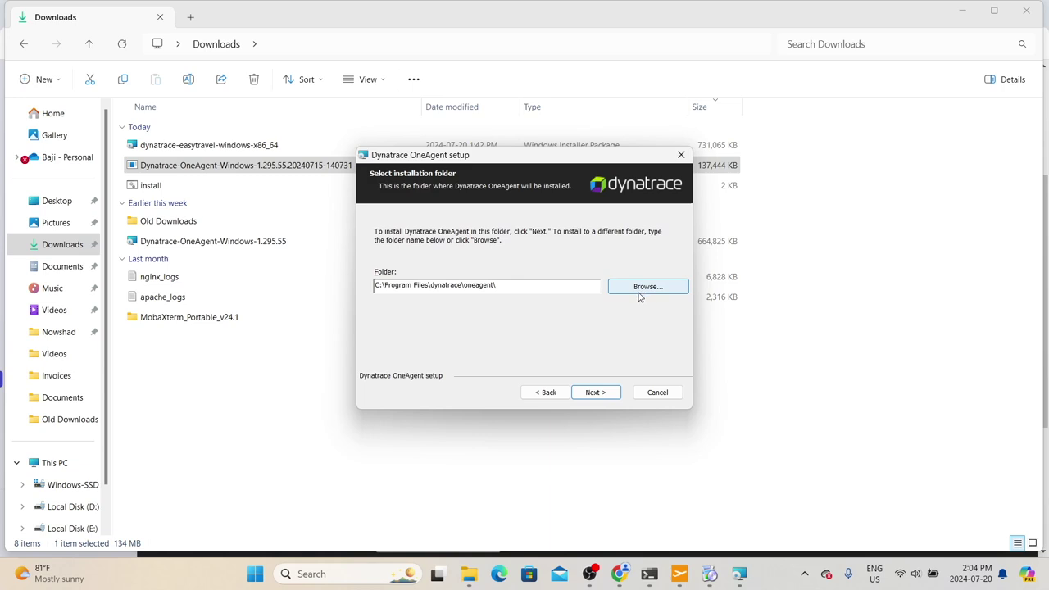
{"action": "left_click", "coordinate": [597, 394]}
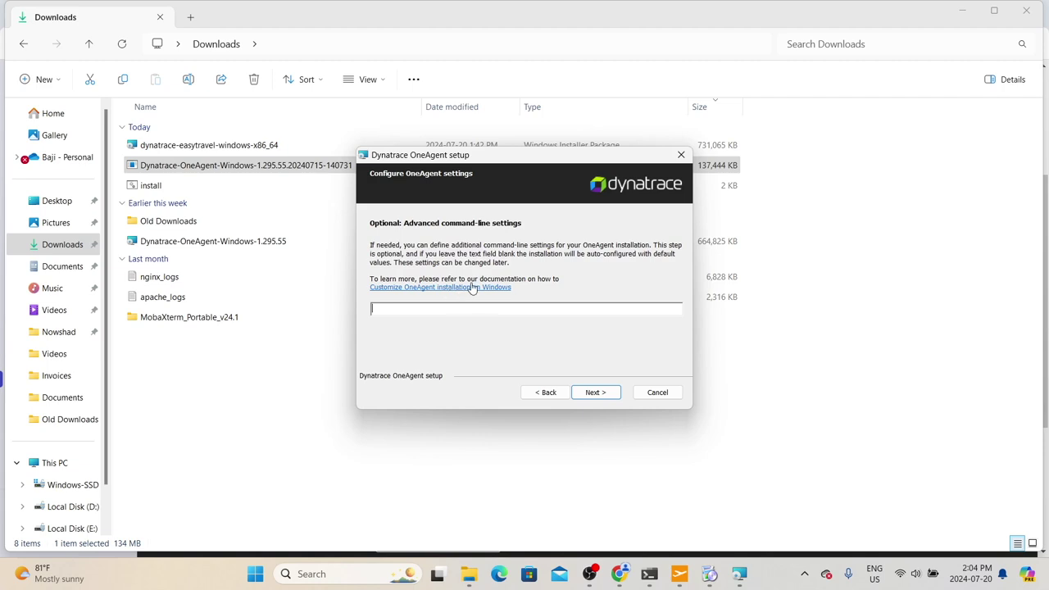
Step: Check the Customize OneAgent installation docs, then enter --set-host-group=easyTravel-NFT in setup's command line
{"action": "left_click", "coordinate": [464, 288]}
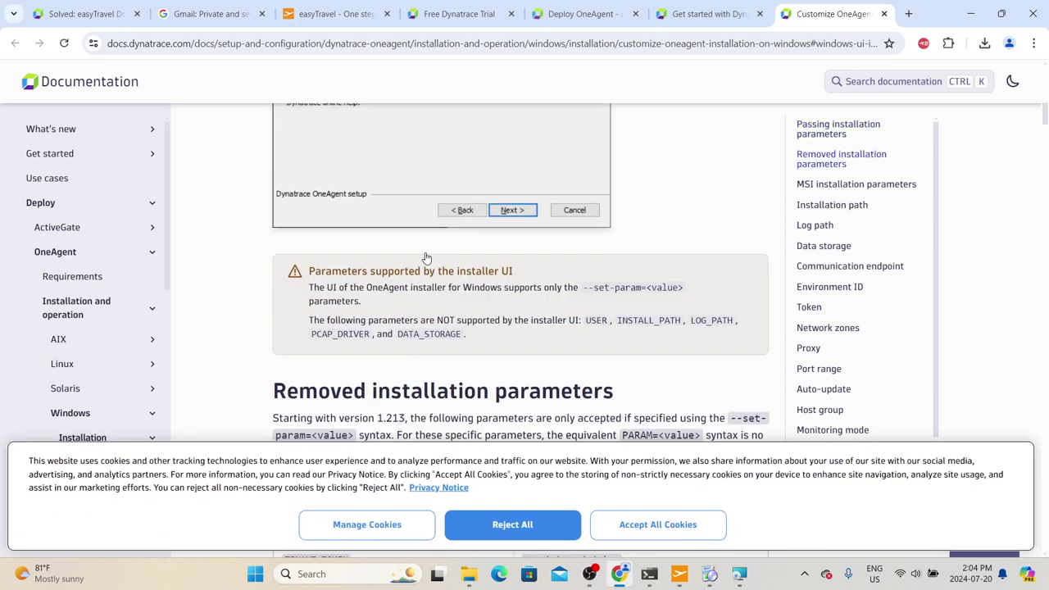
{"action": "scroll", "coordinate": [398, 227], "scroll_direction": "up", "scroll_amount": 1}
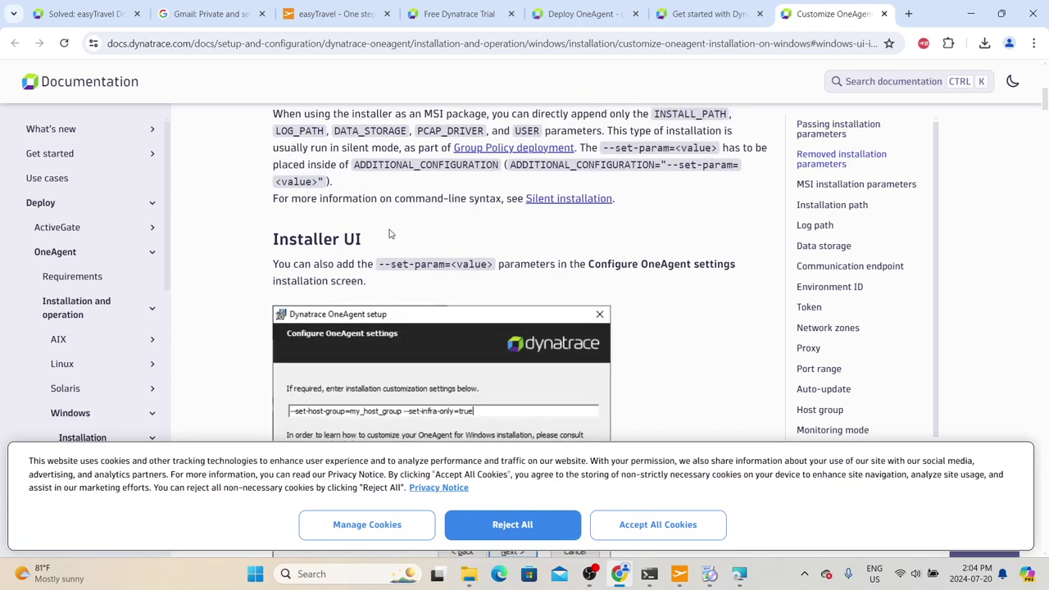
{"action": "scroll", "coordinate": [391, 235], "scroll_direction": "down", "scroll_amount": 3}
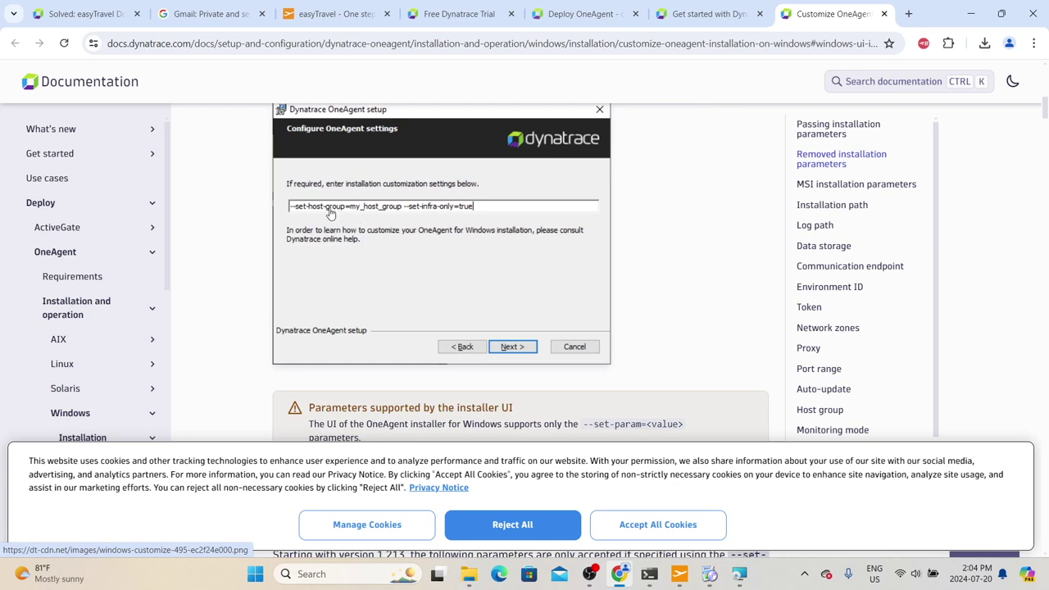
{"action": "left_click", "coordinate": [701, 16]}
{"action": "type", "text": "--se"}
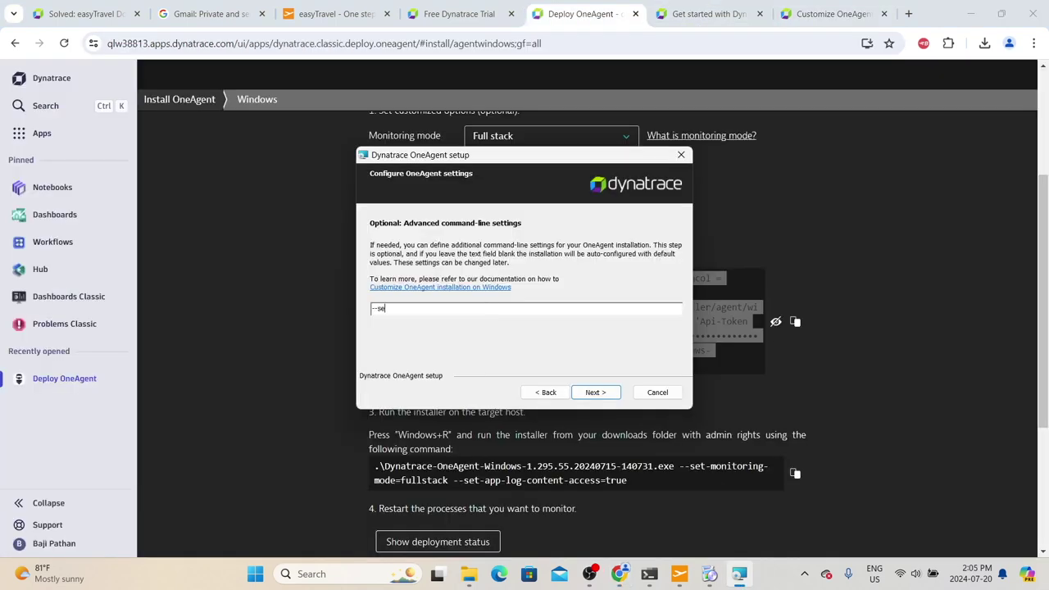
{"action": "type", "text": "t-host-group=easyTravel-NFT"}
Step: Advance to the ready-to-install page and install OneAgent with host group easyTravel-NFT
{"action": "left_click", "coordinate": [594, 392]}
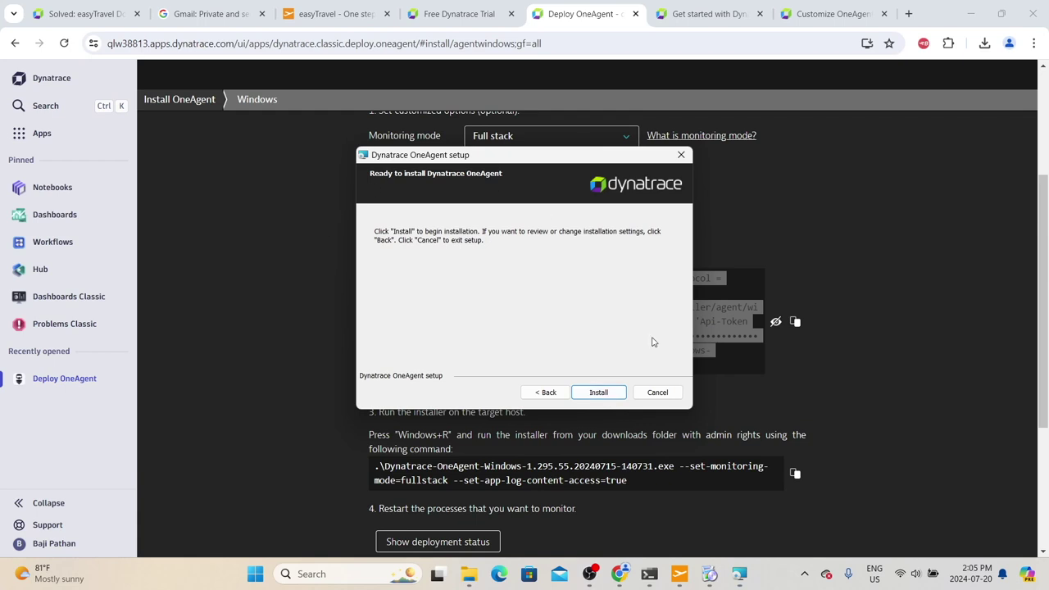
{"action": "left_click", "coordinate": [604, 393]}
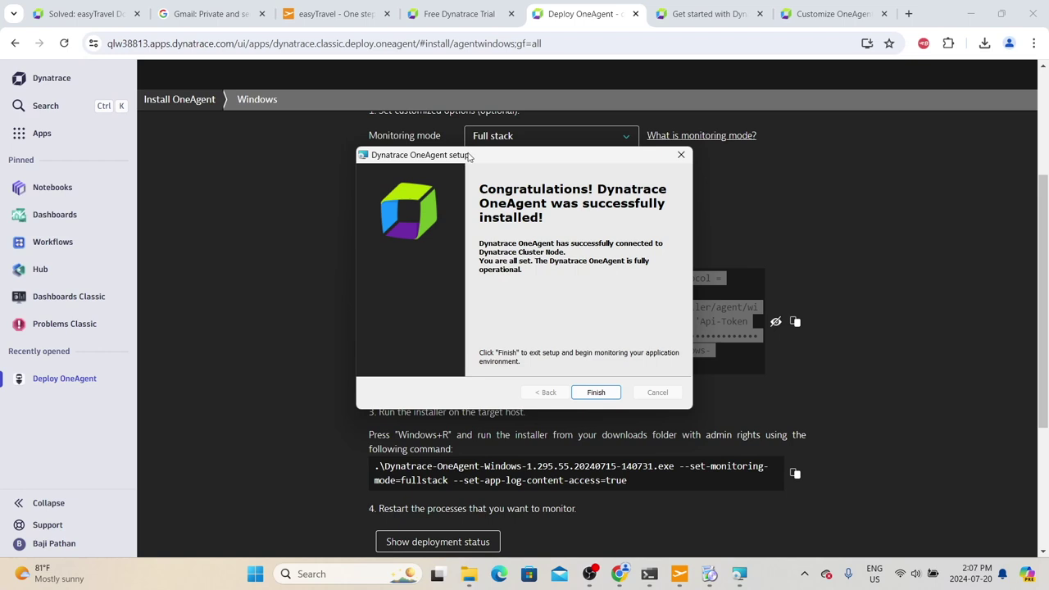
Step: Finish the OneAgent setup, then search Dynatrace Apps for 'hosts' to list Hosts Classic
{"action": "left_click", "coordinate": [602, 393]}
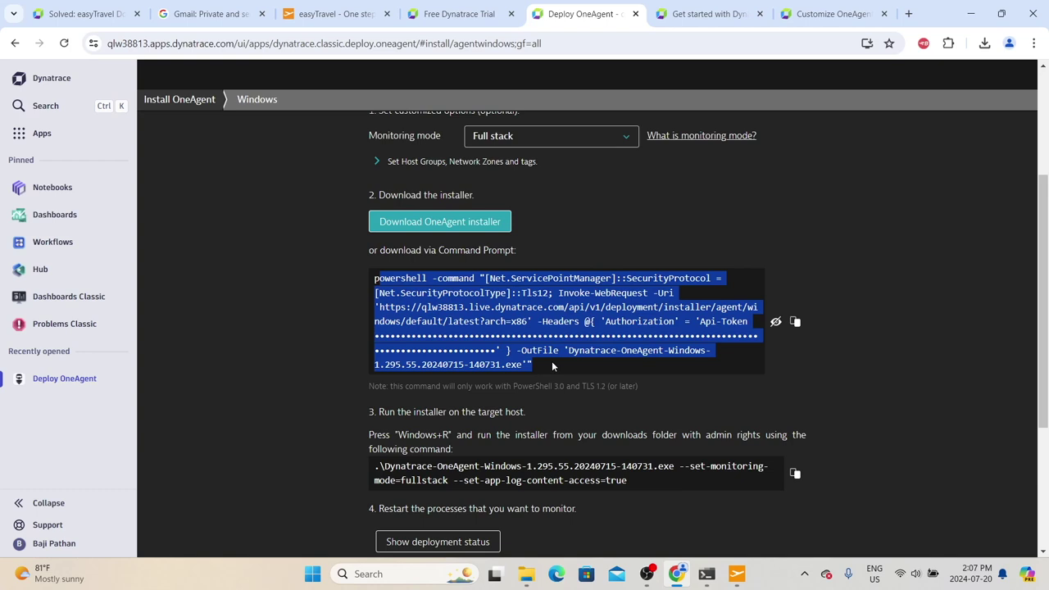
{"action": "left_click", "coordinate": [27, 135]}
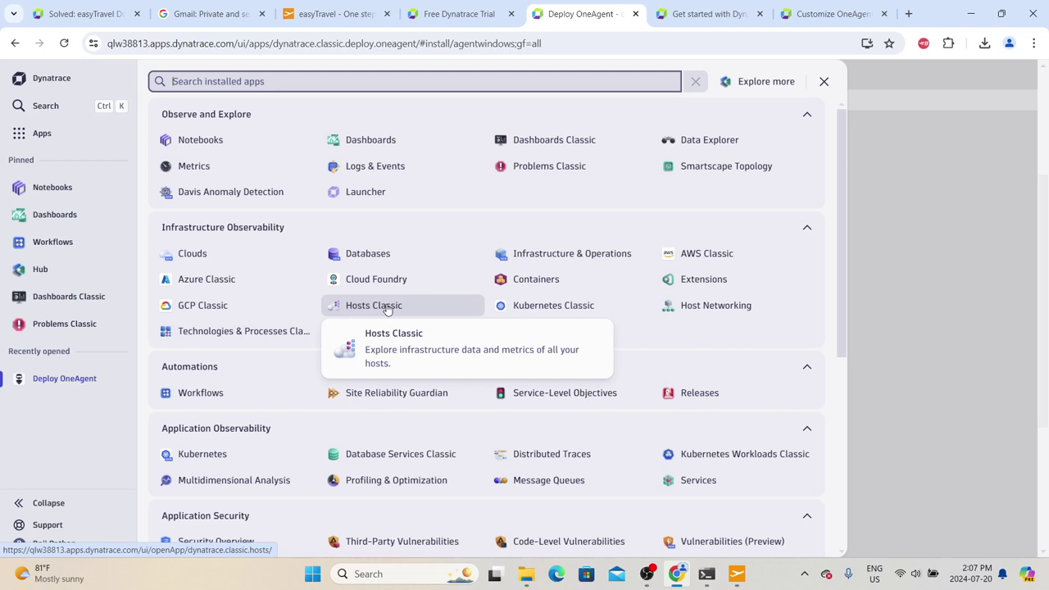
{"action": "left_click", "coordinate": [44, 106]}
{"action": "type", "text": "hosts"}
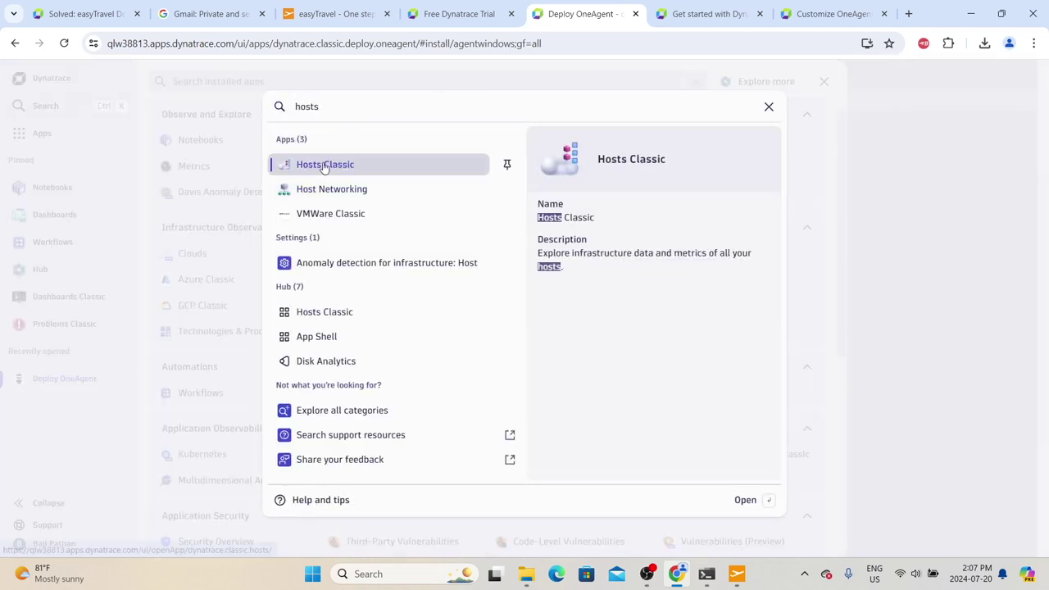